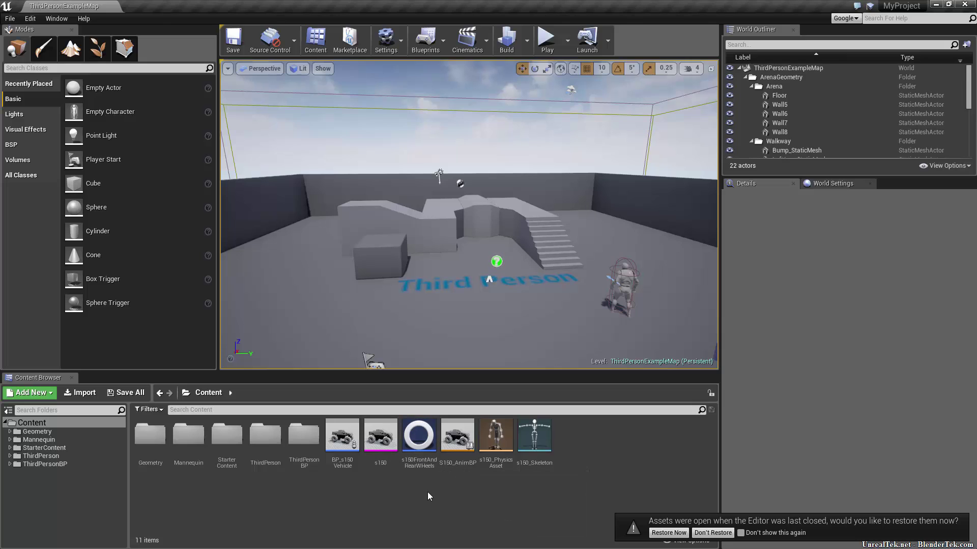
From the Content Browser, create an Actor-based Blueprint Class with the default name NewBlueprint.
{"action": "right_click", "coordinate": [245, 506]}
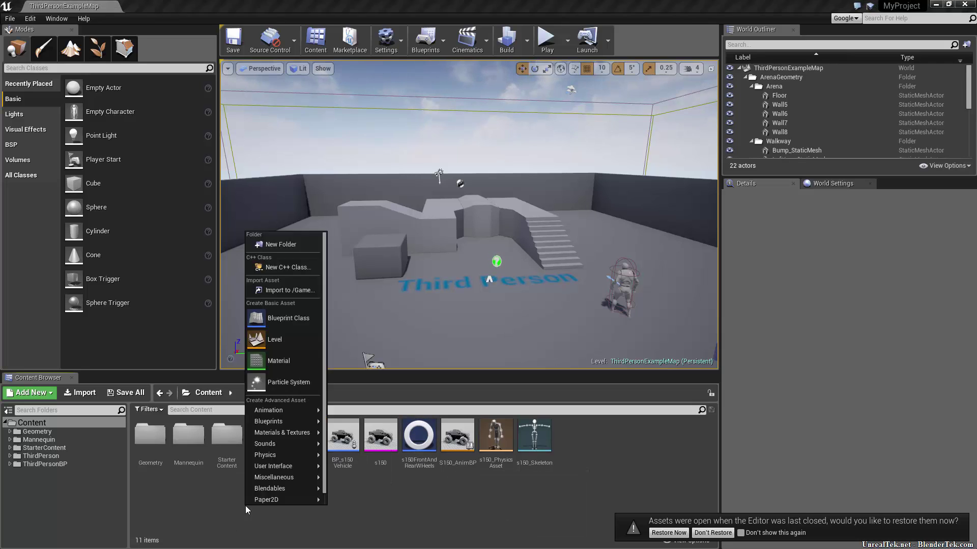
{"action": "left_click", "coordinate": [292, 318]}
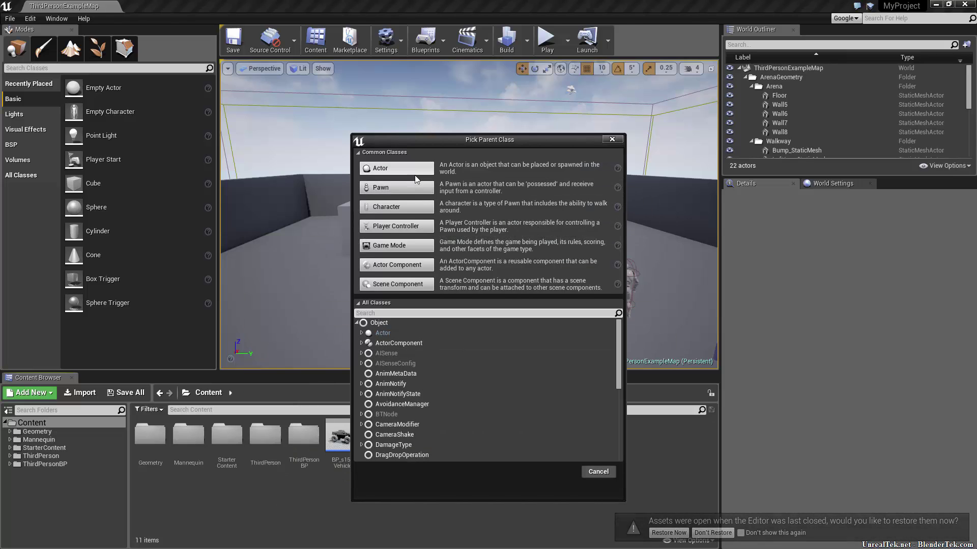
{"action": "left_click", "coordinate": [394, 212]}
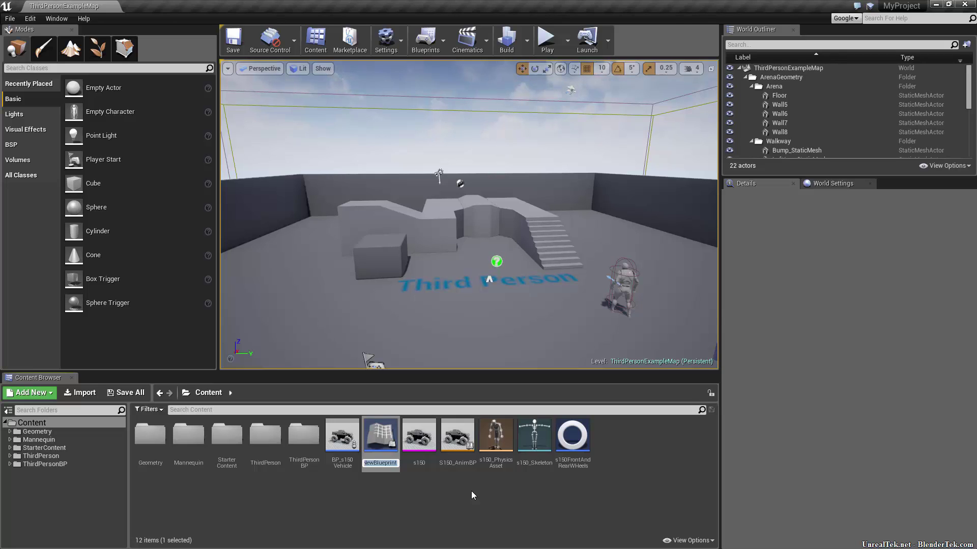
{"action": "key", "text": "Return"}
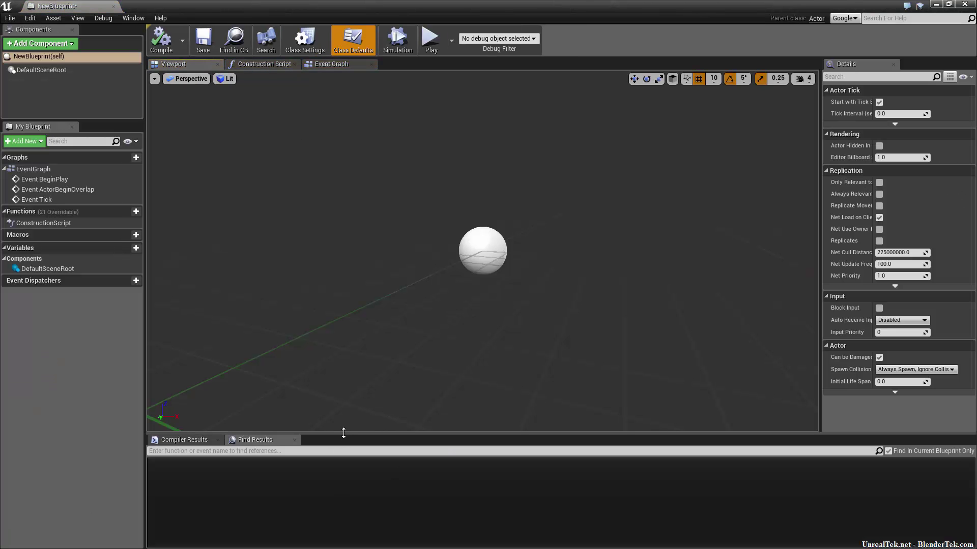
Open NewBlueprint's Event Graph and delete all its default event nodes.
{"action": "left_click_drag", "start_coordinate": [342, 433], "coordinate": [343, 495]}
{"action": "left_click", "coordinate": [319, 68]}
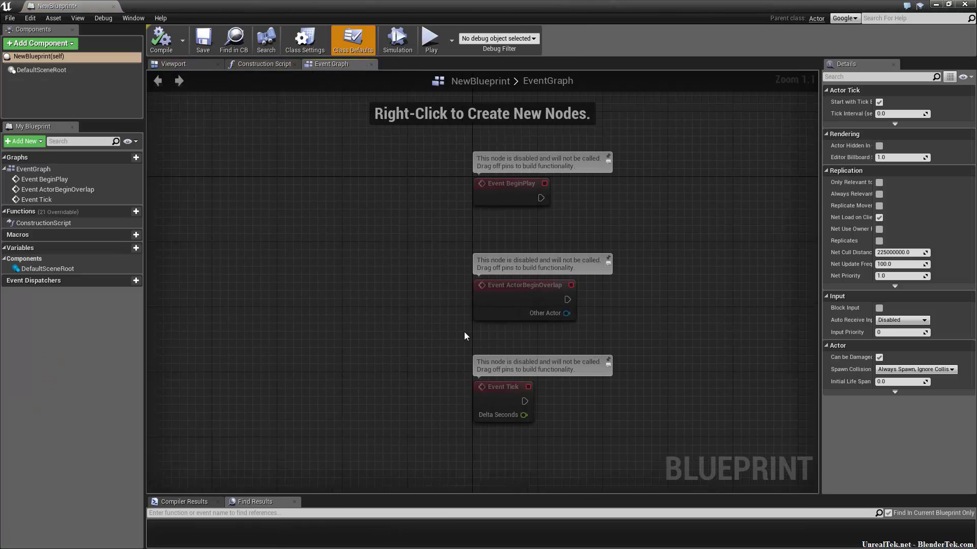
{"action": "left_click_drag", "start_coordinate": [715, 153], "coordinate": [426, 506]}
{"action": "key", "text": "Delete"}
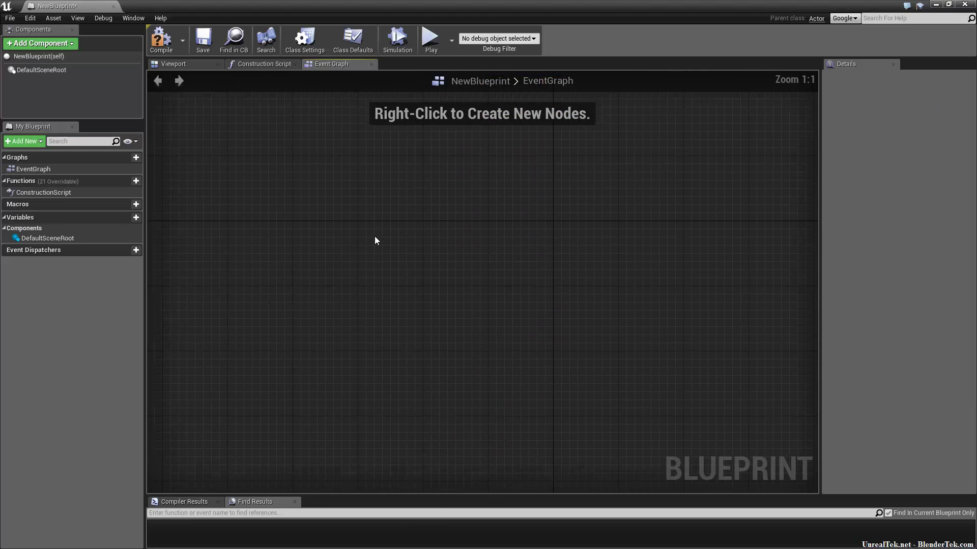
Add an Event BeginPlay node and wire it into a new Sequence node.
{"action": "left_click", "coordinate": [245, 230]}
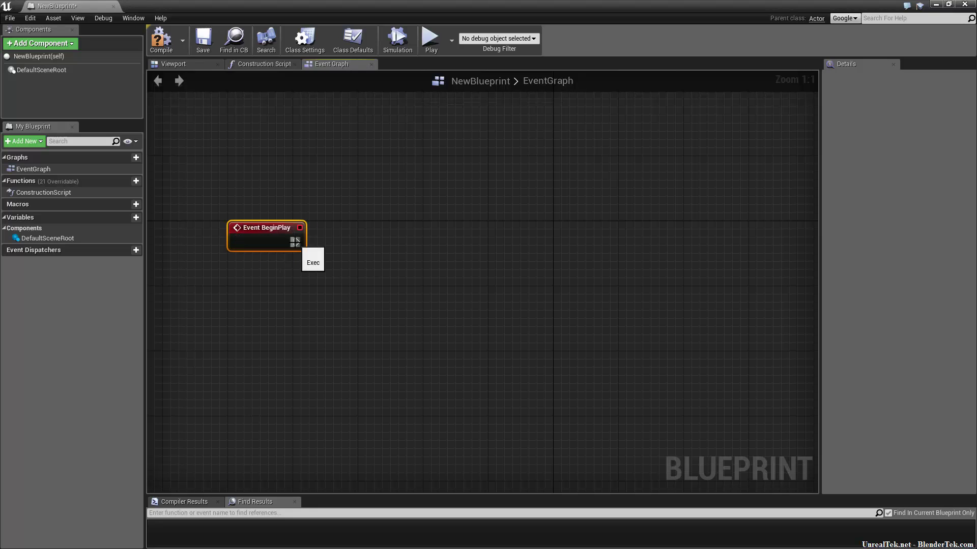
{"action": "left_click_drag", "start_coordinate": [295, 242], "coordinate": [388, 275]}
{"action": "left_click", "coordinate": [367, 281]}
{"action": "left_click_drag", "start_coordinate": [296, 242], "coordinate": [368, 292]}
{"action": "mouse_move", "coordinate": [296, 242]}
{"action": "left_mouse_down"}
{"action": "mouse_move", "coordinate": [377, 293]}
{"action": "mouse_move", "coordinate": [555, 238]}
{"action": "left_mouse_up"}
{"action": "type", "text": "add local"}
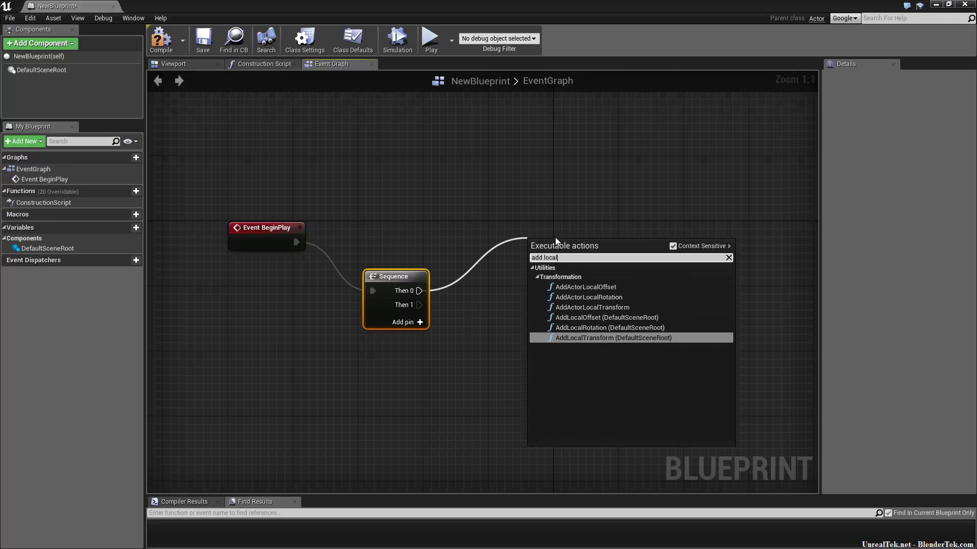
Add AddActorLocalOffset on Sequence Then 0, followed by a Branch node.
{"action": "left_click", "coordinate": [585, 287]}
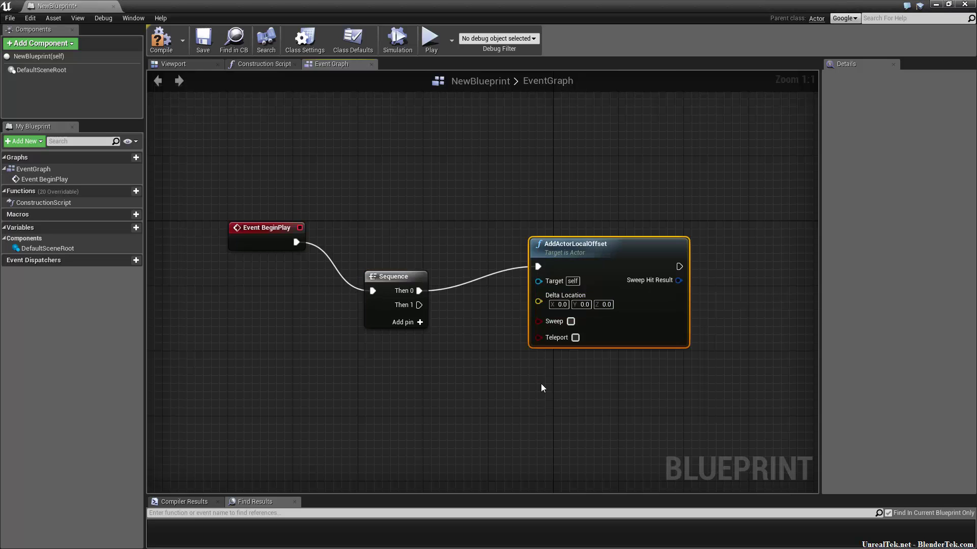
{"action": "right_click_drag", "start_coordinate": [507, 443], "coordinate": [573, 253]}
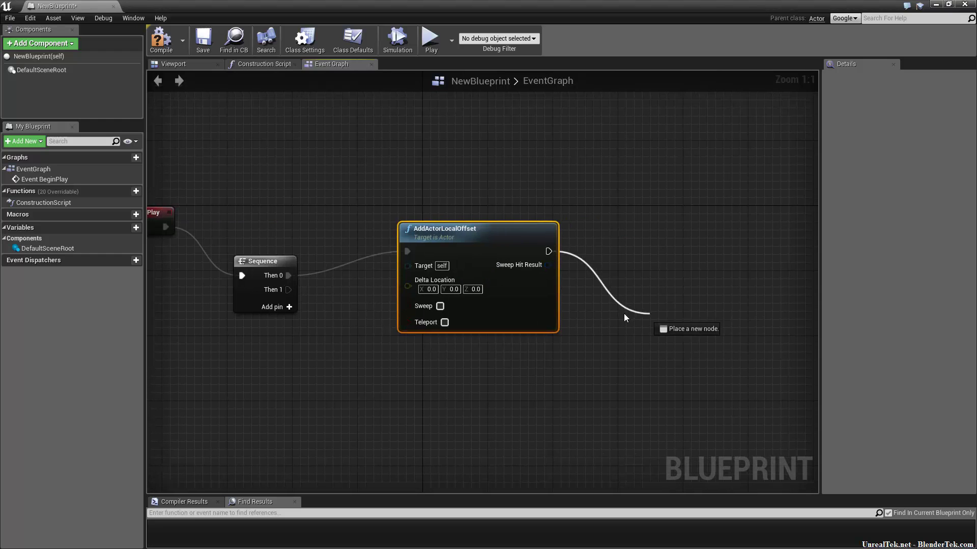
{"action": "left_click_drag", "start_coordinate": [547, 251], "coordinate": [652, 311]}
{"action": "type", "text": "br"}
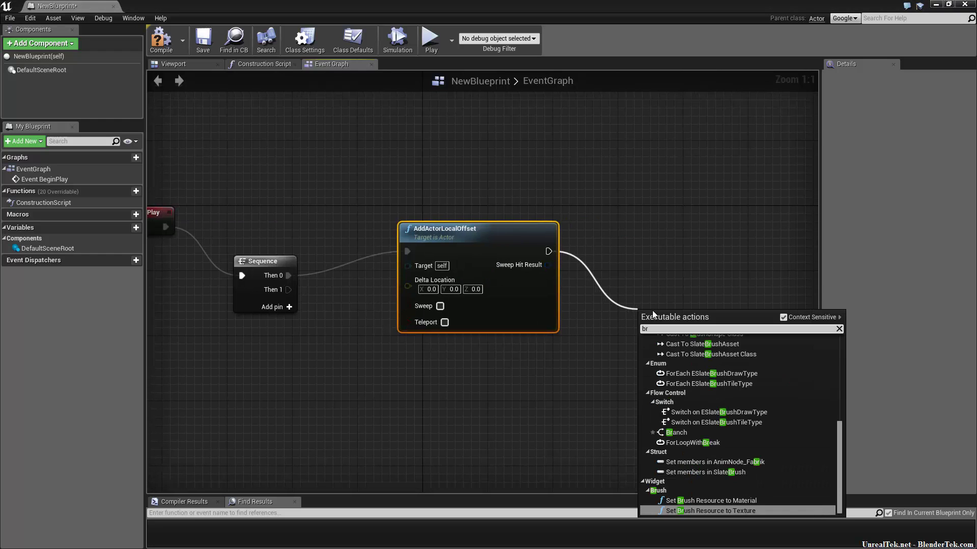
{"action": "left_click", "coordinate": [620, 264]}
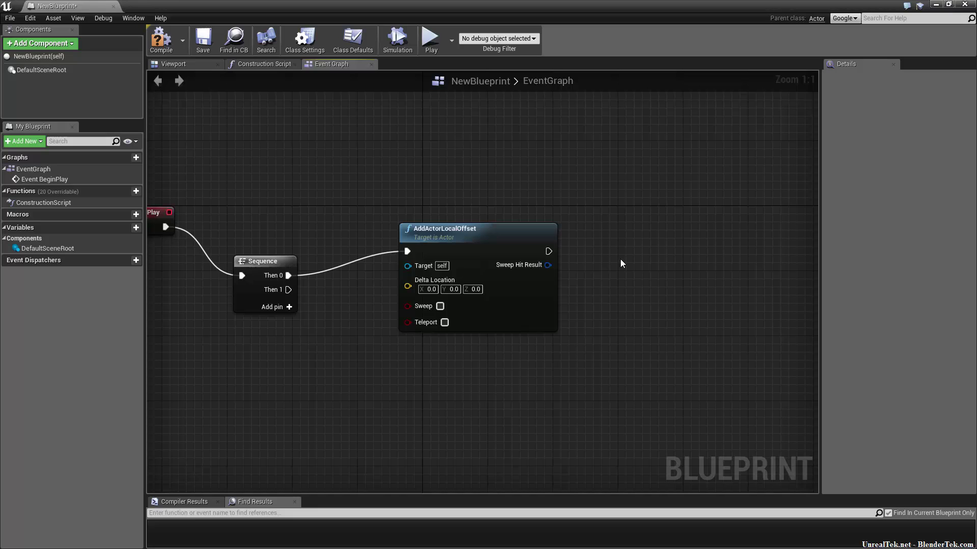
{"action": "left_click", "coordinate": [652, 269]}
{"action": "left_click_drag", "start_coordinate": [548, 251], "coordinate": [661, 279]}
Connect the Branch's True output to a second Sequence node.
{"action": "right_click_drag", "start_coordinate": [702, 343], "coordinate": [489, 348]}
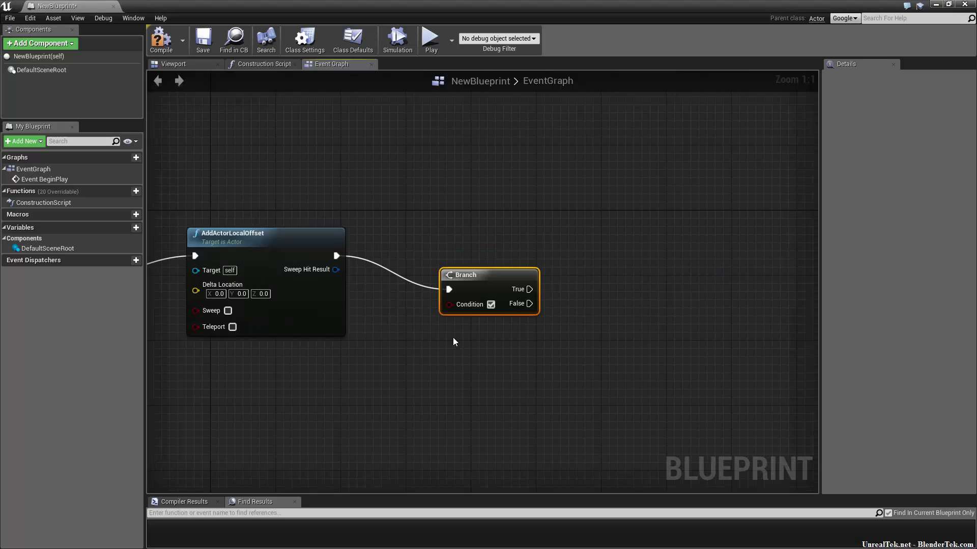
{"action": "left_click", "coordinate": [628, 211]}
{"action": "left_click_drag", "start_coordinate": [529, 289], "coordinate": [638, 237]}
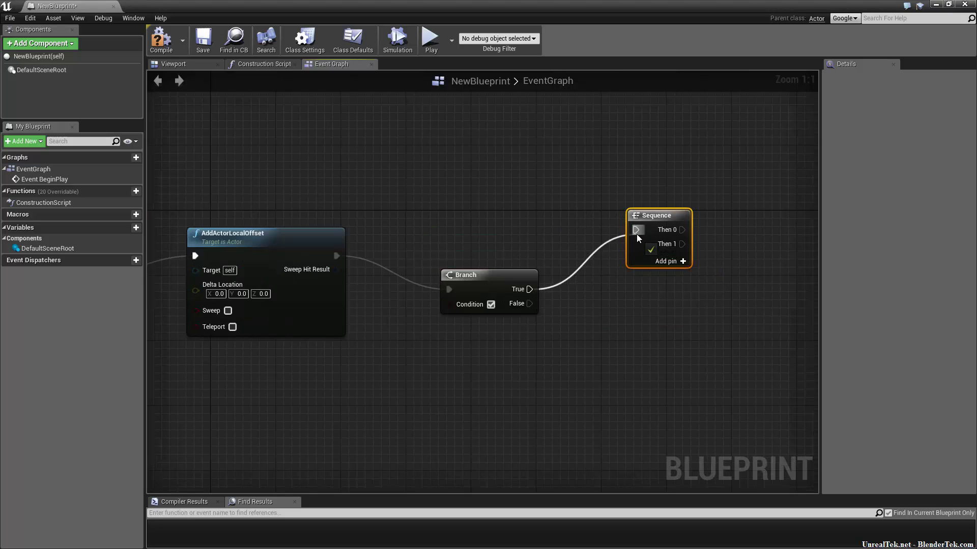
{"action": "right_click_drag", "start_coordinate": [663, 326], "coordinate": [437, 310]}
Wire a Delay node to the second Sequence's Then 1 and a DoOnce node to its Then 0.
{"action": "left_click_drag", "start_coordinate": [456, 228], "coordinate": [545, 318]}
{"action": "key", "text": "d"}
{"action": "left_click", "coordinate": [567, 321]}
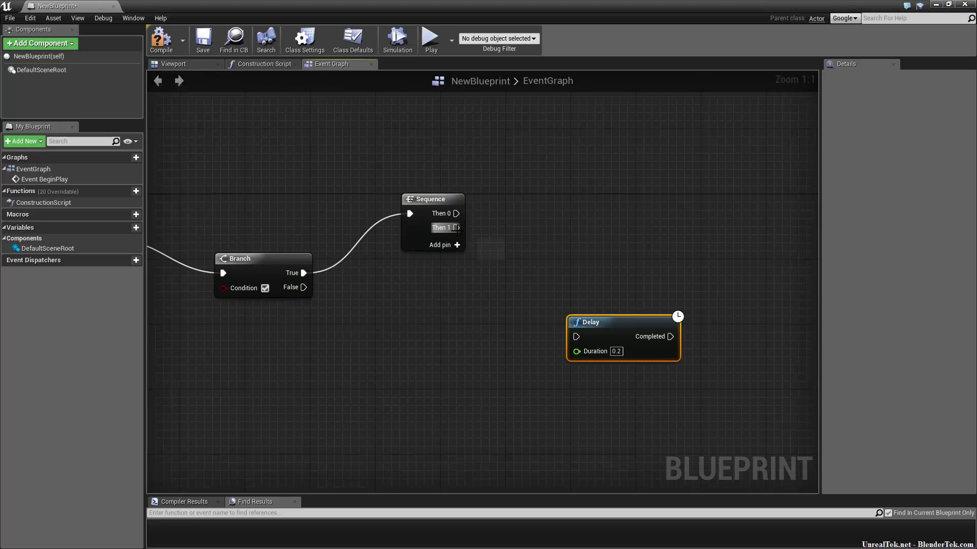
{"action": "left_click_drag", "start_coordinate": [457, 228], "coordinate": [575, 337]}
{"action": "left_click", "coordinate": [710, 182]}
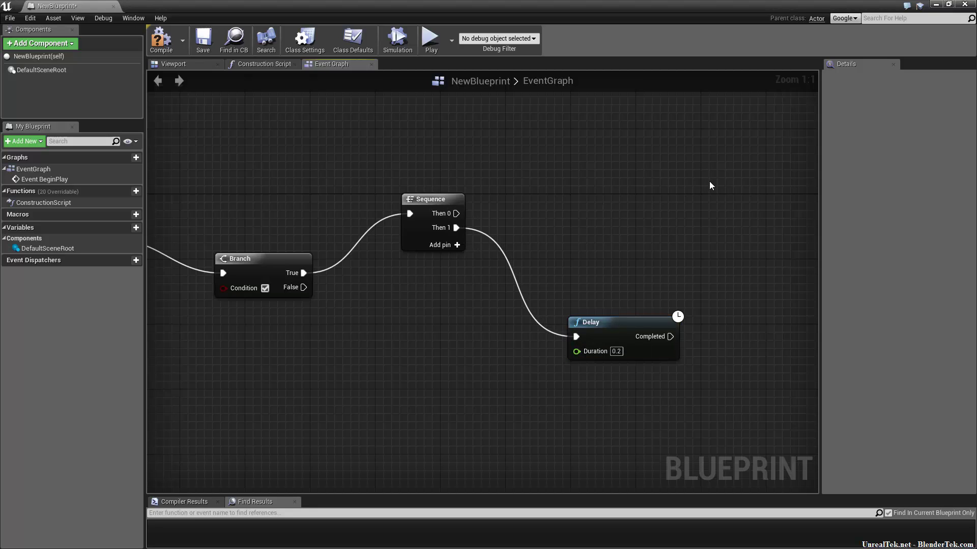
{"action": "key", "text": "o"}
{"action": "left_click", "coordinate": [738, 175]}
{"action": "mouse_move", "coordinate": [457, 213]}
{"action": "left_mouse_down"}
{"action": "mouse_move", "coordinate": [799, 222]}
{"action": "mouse_move", "coordinate": [748, 193]}
{"action": "left_mouse_up"}
{"action": "scroll", "coordinate": [657, 252], "scroll_direction": "down", "scroll_amount": 4}
{"action": "scroll", "coordinate": [649, 256], "scroll_direction": "up", "scroll_amount": 1}
{"action": "right_click_drag", "start_coordinate": [629, 262], "coordinate": [677, 288]}
{"action": "scroll", "coordinate": [660, 287], "scroll_direction": "down", "scroll_amount": 1}
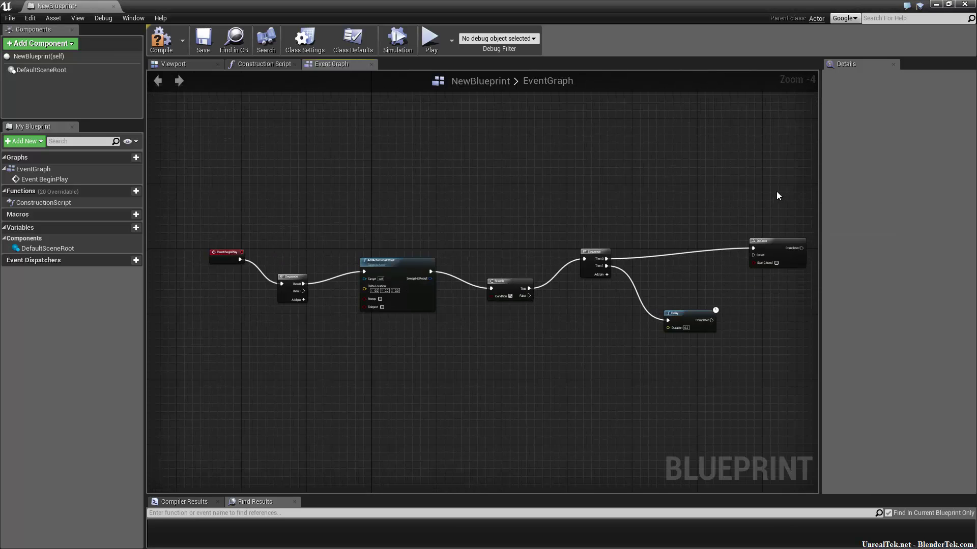
{"action": "left_click_drag", "start_coordinate": [813, 186], "coordinate": [217, 378]}
{"action": "right_click", "coordinate": [416, 265]}
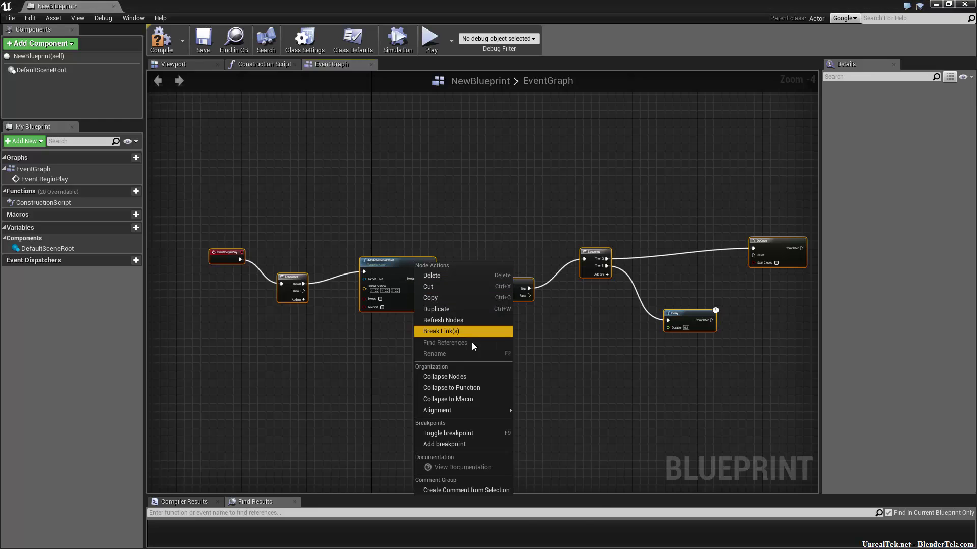
{"action": "mouse_move", "coordinate": [458, 410]}
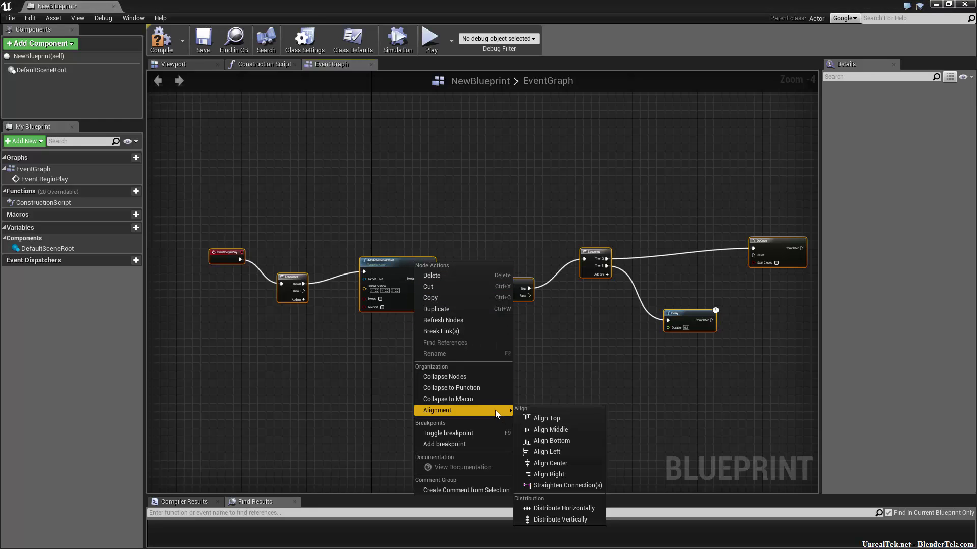
{"action": "left_click", "coordinate": [527, 418]}
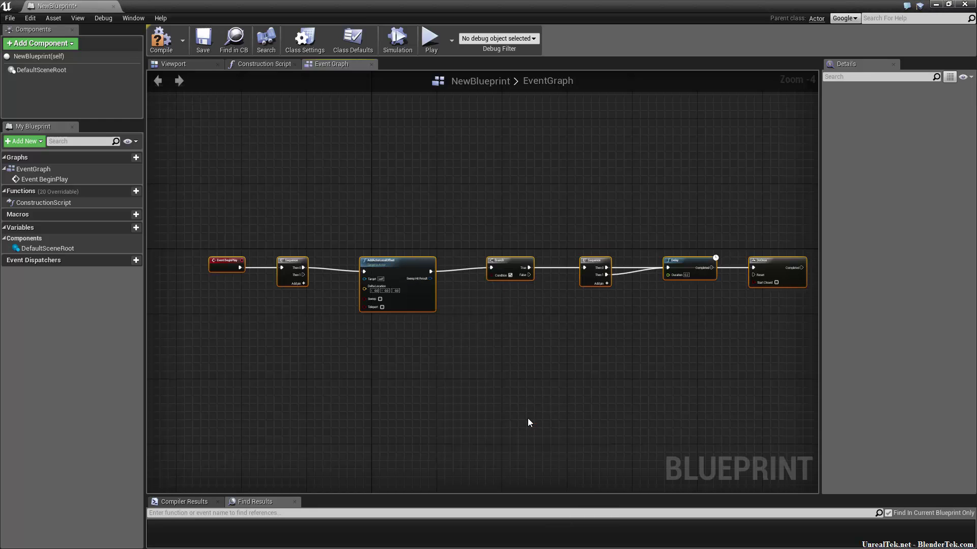
{"action": "left_click", "coordinate": [544, 355]}
{"action": "scroll", "coordinate": [238, 265], "scroll_direction": "up", "scroll_amount": 4}
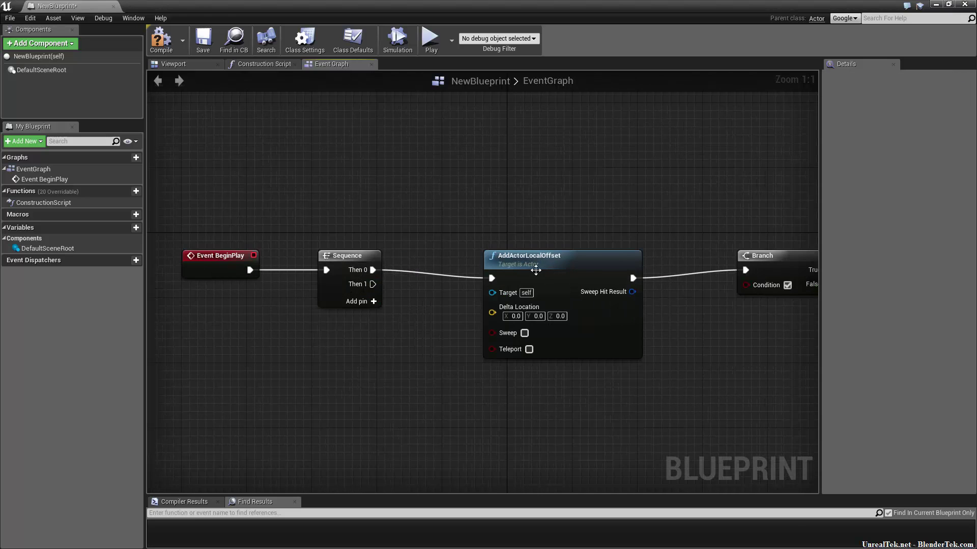
{"action": "right_click_drag", "start_coordinate": [732, 349], "coordinate": [185, 334]}
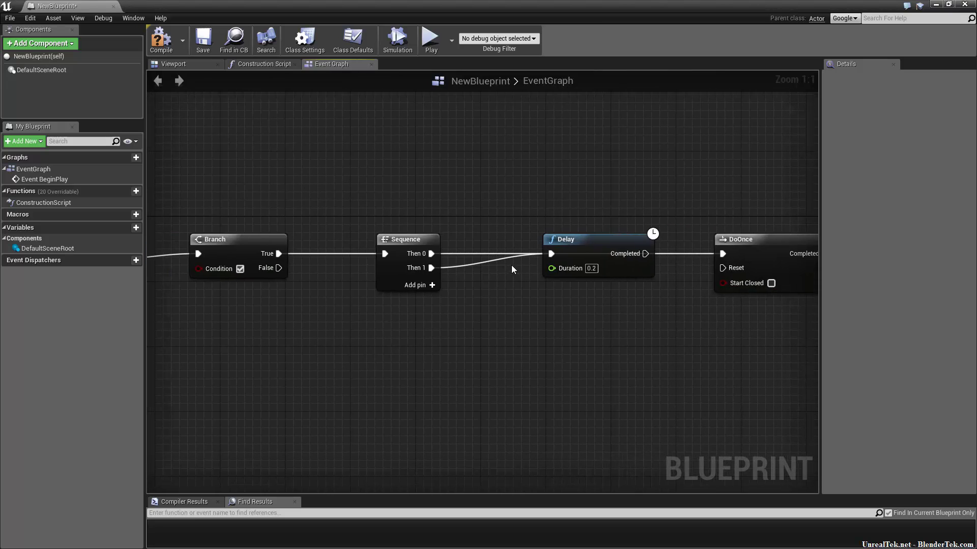
{"action": "right_click_drag", "start_coordinate": [560, 313], "coordinate": [433, 307]}
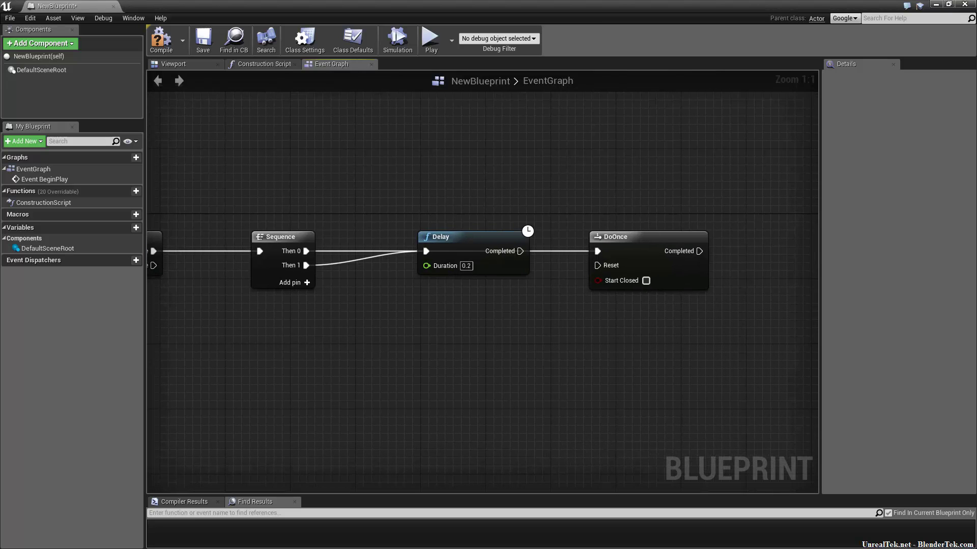
{"action": "mouse_move", "coordinate": [466, 246]}
{"action": "left_mouse_down"}
{"action": "mouse_move", "coordinate": [467, 311]}
{"action": "mouse_move", "coordinate": [451, 254]}
{"action": "left_mouse_up"}
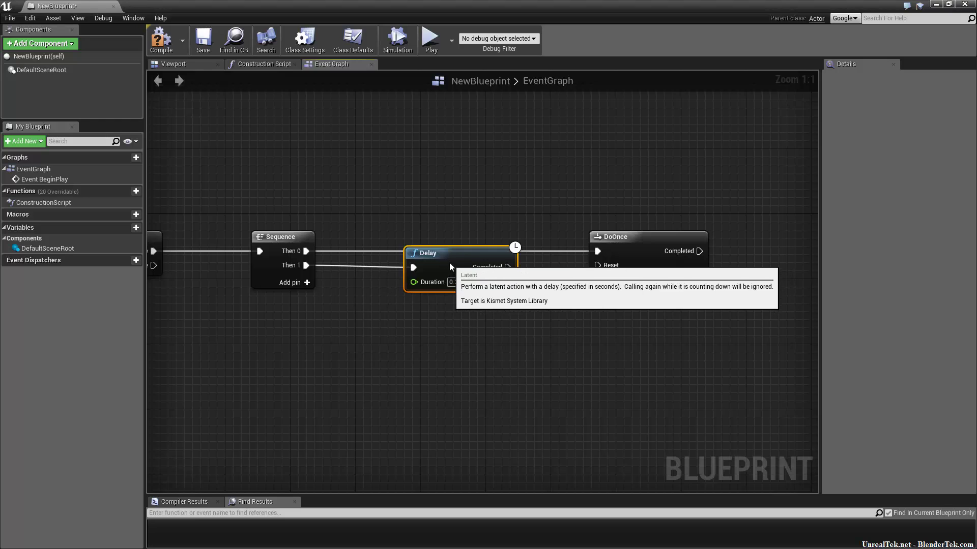
{"action": "left_click_drag", "start_coordinate": [451, 254], "coordinate": [453, 246]}
{"action": "left_click", "coordinate": [520, 286]}
{"action": "scroll", "coordinate": [405, 387], "scroll_direction": "down", "scroll_amount": 3}
{"action": "scroll", "coordinate": [430, 395], "scroll_direction": "down", "scroll_amount": 2}
{"action": "right_click_drag", "start_coordinate": [430, 395], "coordinate": [637, 358]}
{"action": "left_click_drag", "start_coordinate": [808, 221], "coordinate": [308, 395]}
{"action": "scroll", "coordinate": [478, 313], "scroll_direction": "up", "scroll_amount": 5}
{"action": "scroll", "coordinate": [472, 350], "scroll_direction": "down", "scroll_amount": 5}
{"action": "key", "text": "ctrl+z"}
{"action": "left_click_drag", "start_coordinate": [766, 210], "coordinate": [226, 456]}
{"action": "right_click", "coordinate": [434, 319]}
{"action": "mouse_move", "coordinate": [484, 232]}
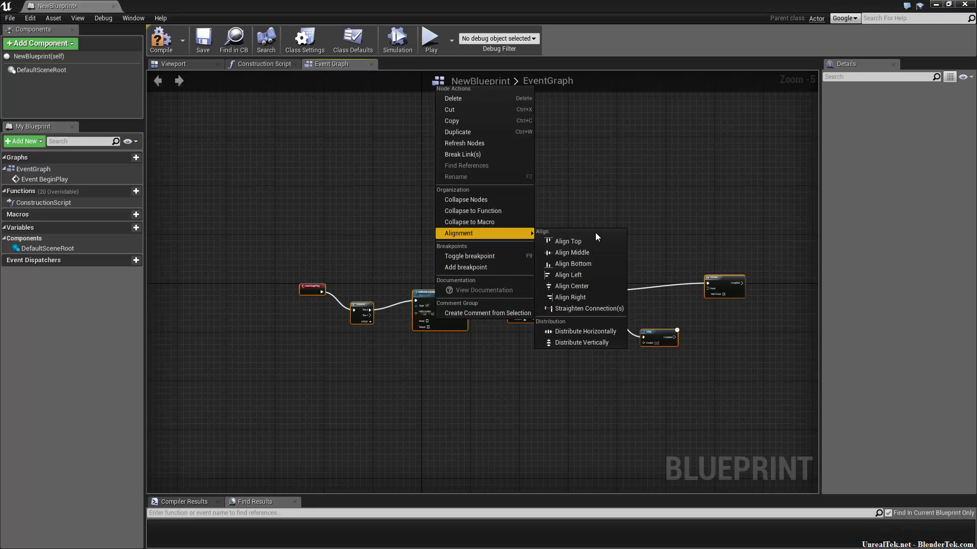
{"action": "left_click", "coordinate": [598, 255]}
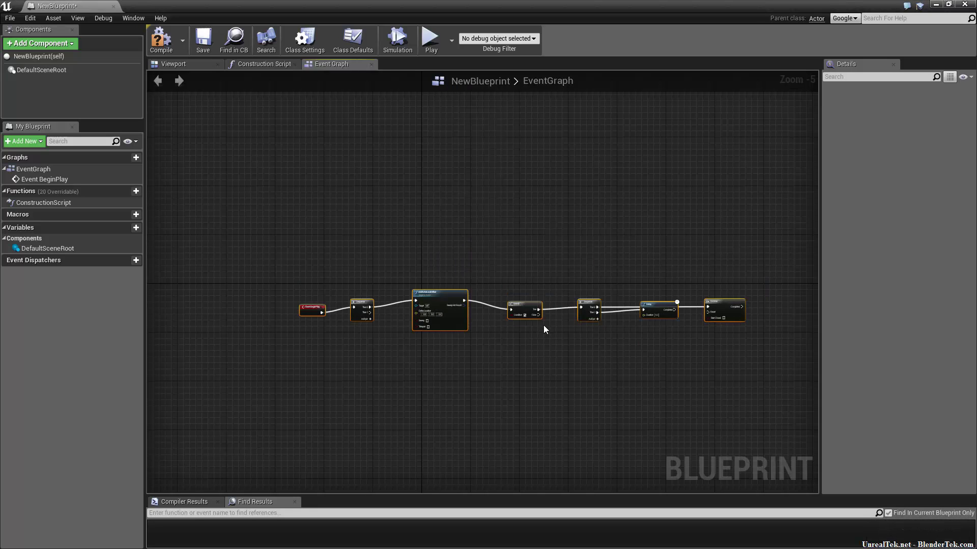
{"action": "scroll", "coordinate": [535, 338], "scroll_direction": "up", "scroll_amount": 2}
{"action": "right_click_drag", "start_coordinate": [439, 360], "coordinate": [636, 368]}
{"action": "scroll", "coordinate": [316, 306], "scroll_direction": "up", "scroll_amount": 3}
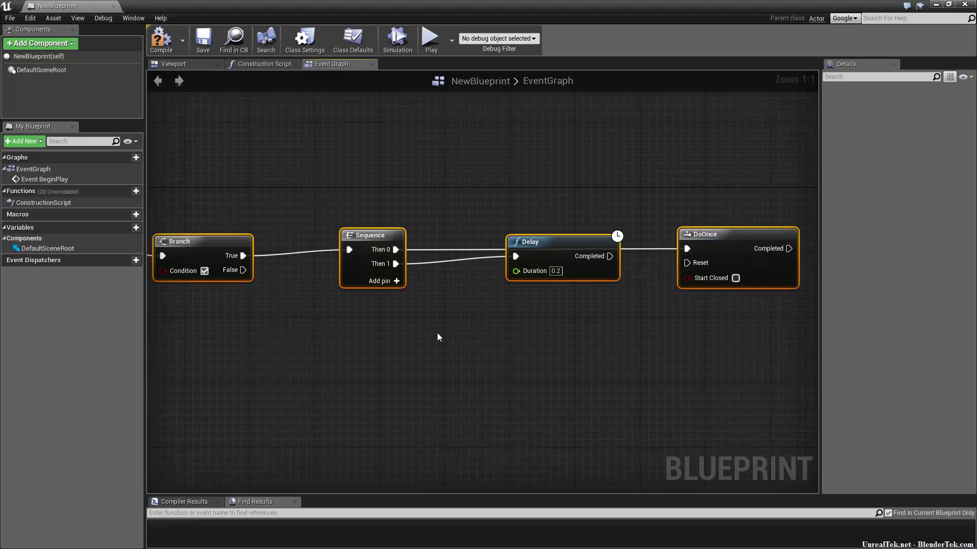
{"action": "right_click_drag", "start_coordinate": [376, 322], "coordinate": [497, 349]}
{"action": "scroll", "coordinate": [452, 384], "scroll_direction": "down", "scroll_amount": 6}
{"action": "scroll", "coordinate": [451, 386], "scroll_direction": "up", "scroll_amount": 3}
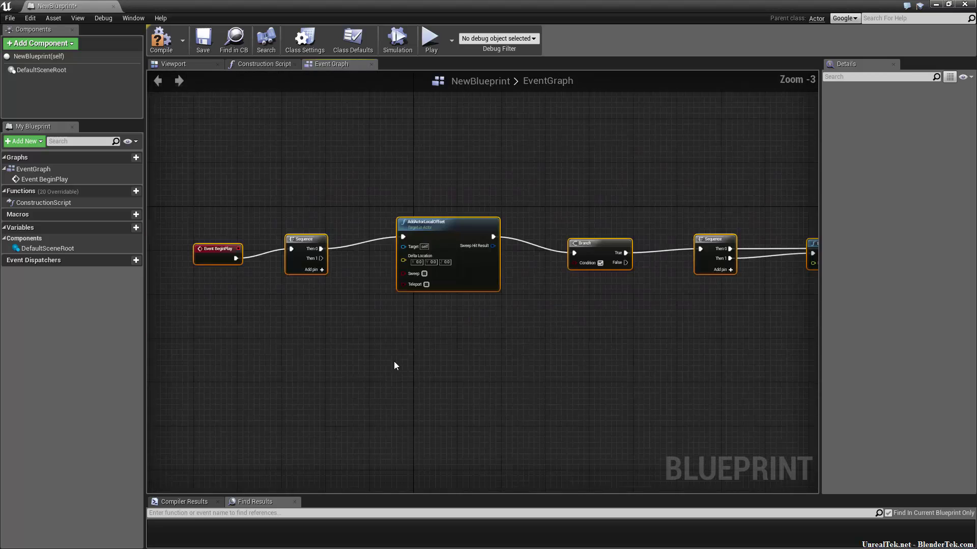
{"action": "key", "text": "ctrl+z"}
{"action": "scroll", "coordinate": [532, 298], "scroll_direction": "down", "scroll_amount": 1}
{"action": "scroll", "coordinate": [594, 353], "scroll_direction": "down", "scroll_amount": 2}
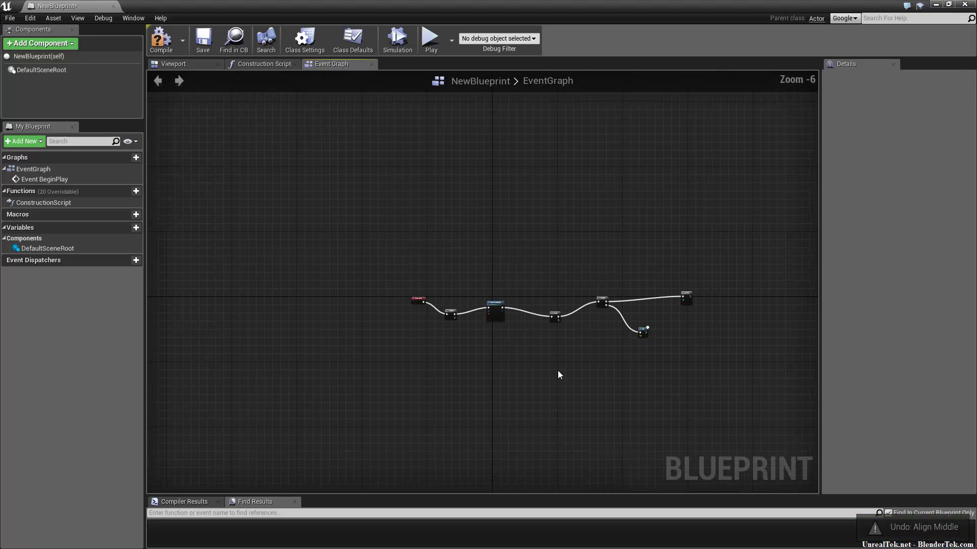
{"action": "left_click_drag", "start_coordinate": [719, 272], "coordinate": [395, 400]}
{"action": "scroll", "coordinate": [467, 342], "scroll_direction": "up", "scroll_amount": 5}
{"action": "scroll", "coordinate": [466, 342], "scroll_direction": "down", "scroll_amount": 2}
{"action": "right_click", "coordinate": [471, 363]}
{"action": "mouse_move", "coordinate": [521, 279]}
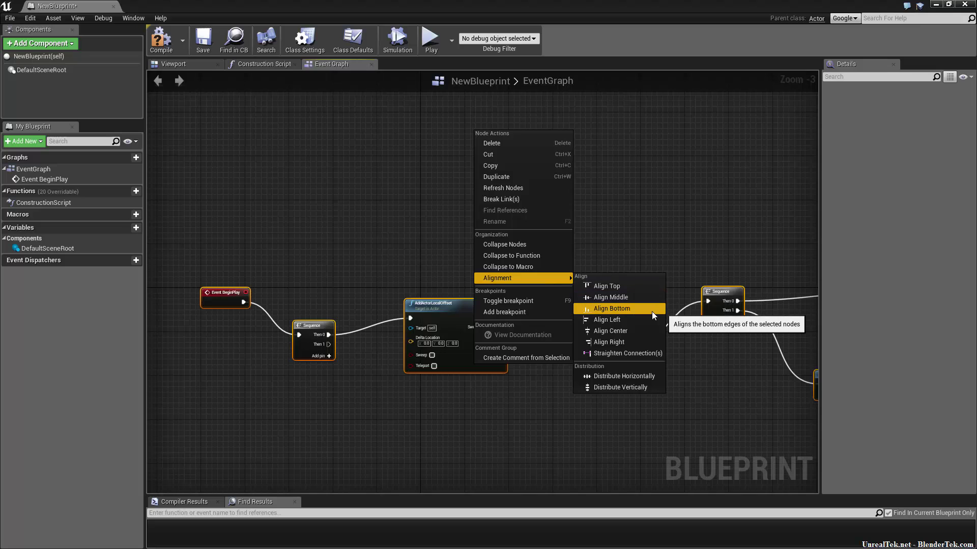
{"action": "left_click", "coordinate": [646, 308]}
{"action": "right_click_drag", "start_coordinate": [633, 262], "coordinate": [613, 225]}
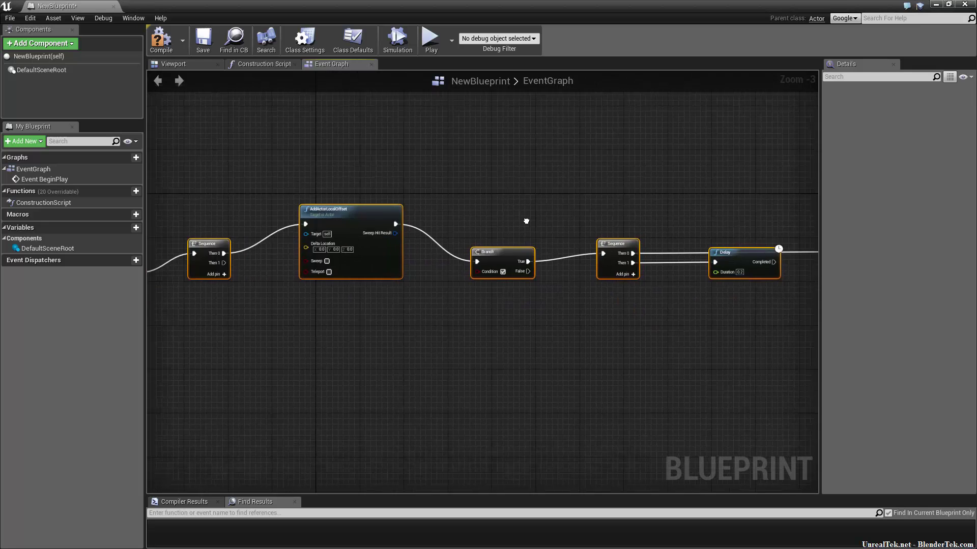
{"action": "key", "text": "ctrl+z"}
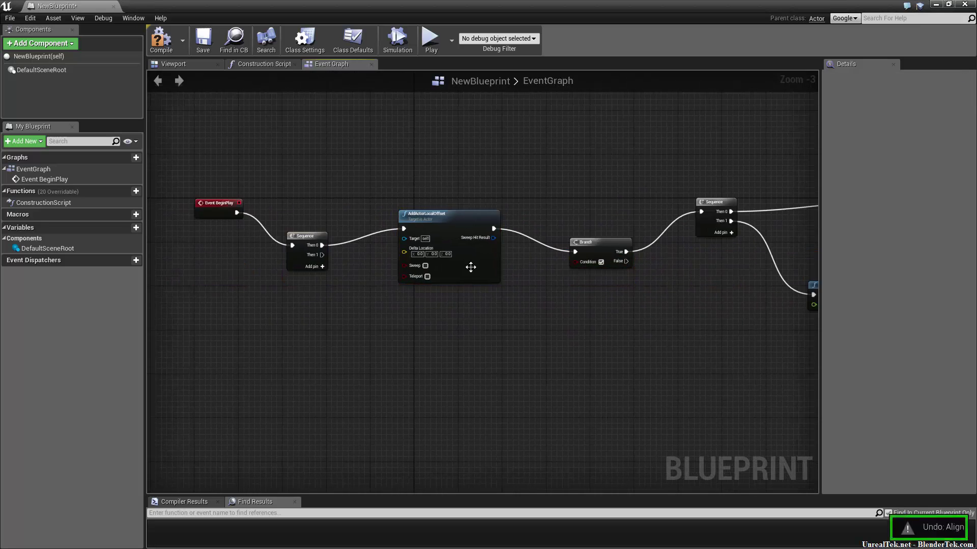
{"action": "scroll", "coordinate": [603, 272], "scroll_direction": "down", "scroll_amount": 3}
{"action": "scroll", "coordinate": [325, 316], "scroll_direction": "up", "scroll_amount": 4}
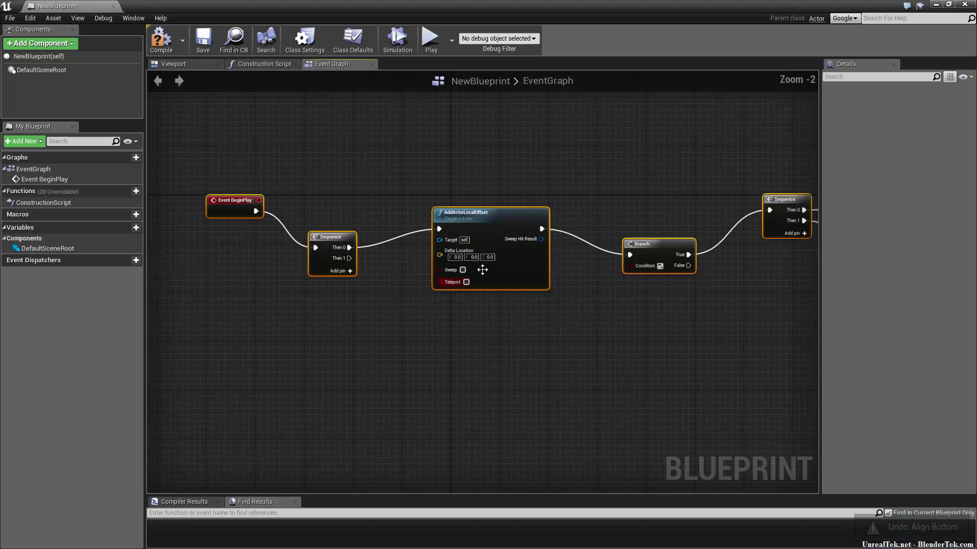
Try Align Left on the selected nodes, then undo it.
{"action": "right_click", "coordinate": [510, 269]}
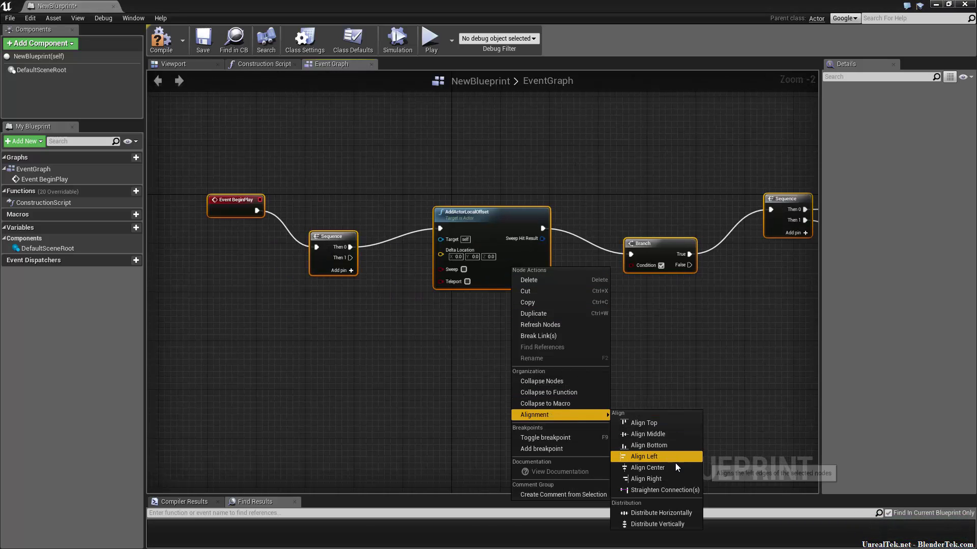
{"action": "mouse_move", "coordinate": [559, 414]}
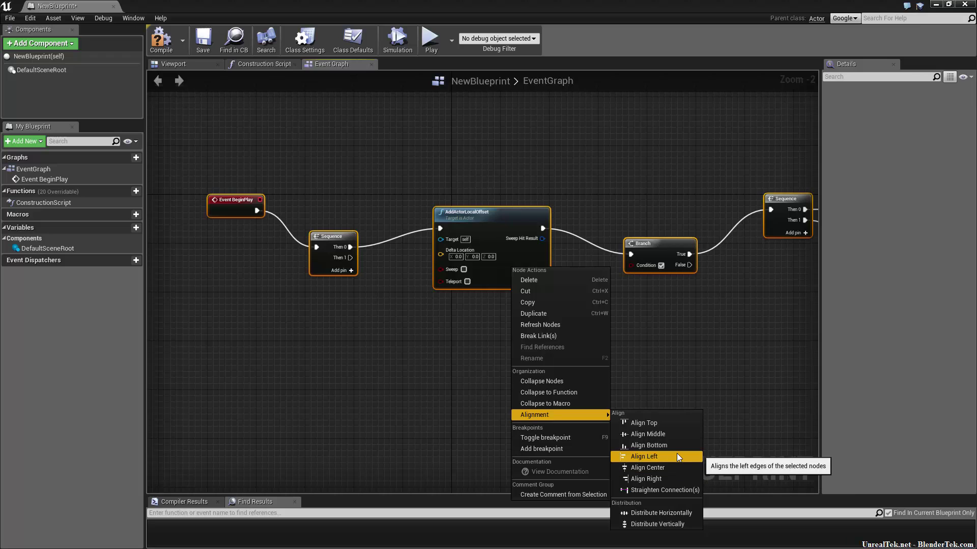
{"action": "left_click", "coordinate": [676, 456]}
{"action": "scroll", "coordinate": [523, 281], "scroll_direction": "up", "scroll_amount": 1}
{"action": "scroll", "coordinate": [524, 280], "scroll_direction": "up", "scroll_amount": 1}
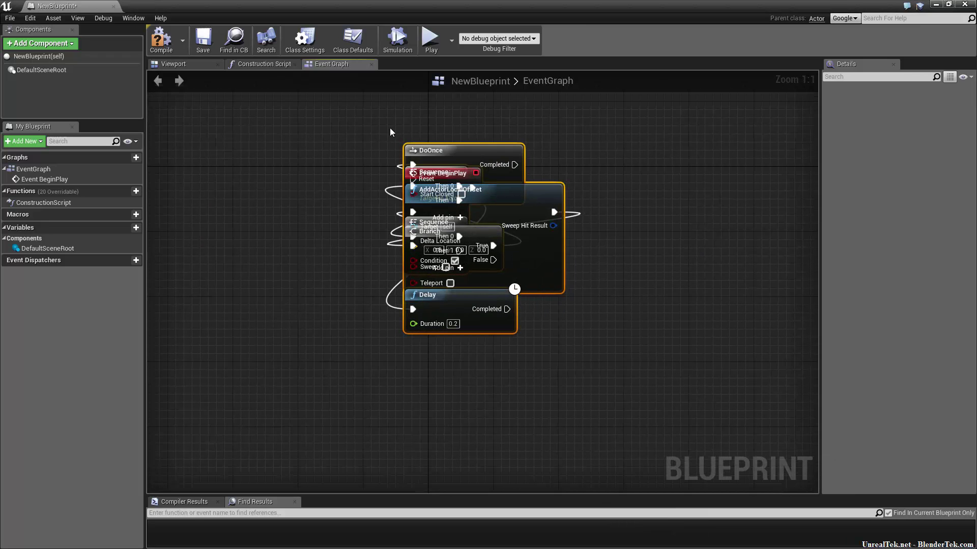
{"action": "key", "text": "ctrl+z"}
{"action": "scroll", "coordinate": [476, 303], "scroll_direction": "down", "scroll_amount": 3}
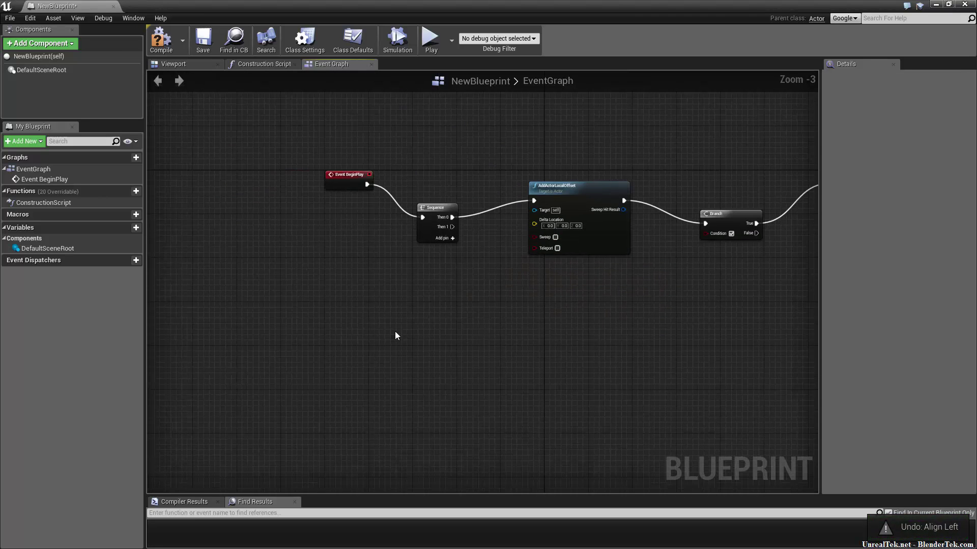
Copy Event BeginPlay and paste it as three custom event copies.
{"action": "left_click", "coordinate": [347, 178]}
{"action": "key", "text": "ctrl+c"}
{"action": "key", "text": "ctrl+v"}
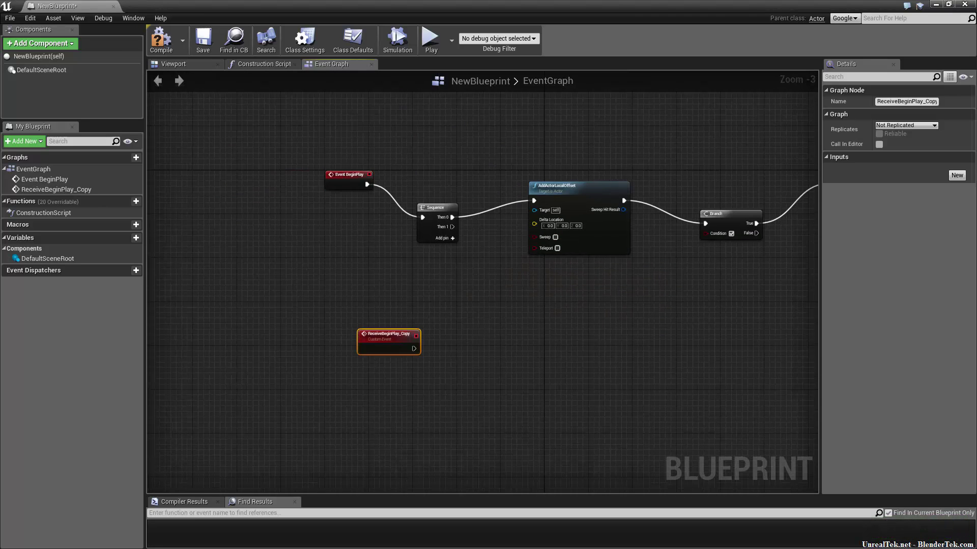
{"action": "key", "text": "ctrl+v"}
{"action": "key", "text": "ctrl+v"}
{"action": "right_click_drag", "start_coordinate": [306, 442], "coordinate": [310, 332]}
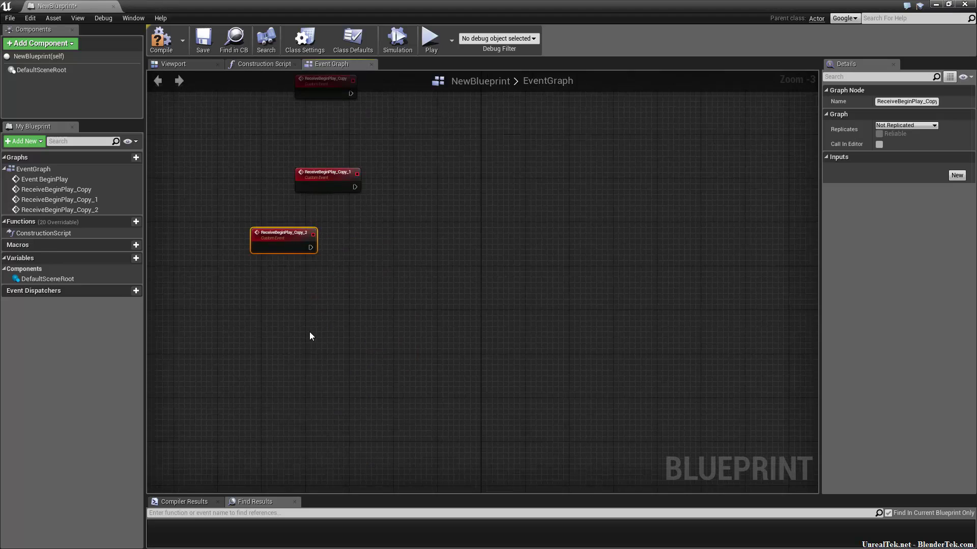
{"action": "key", "text": "ctrl+v"}
{"action": "key", "text": "ctrl+v"}
{"action": "key", "text": "ctrl+v"}
Select all the pasted event copies and align them along their left edges.
{"action": "right_click_drag", "start_coordinate": [401, 176], "coordinate": [425, 234]}
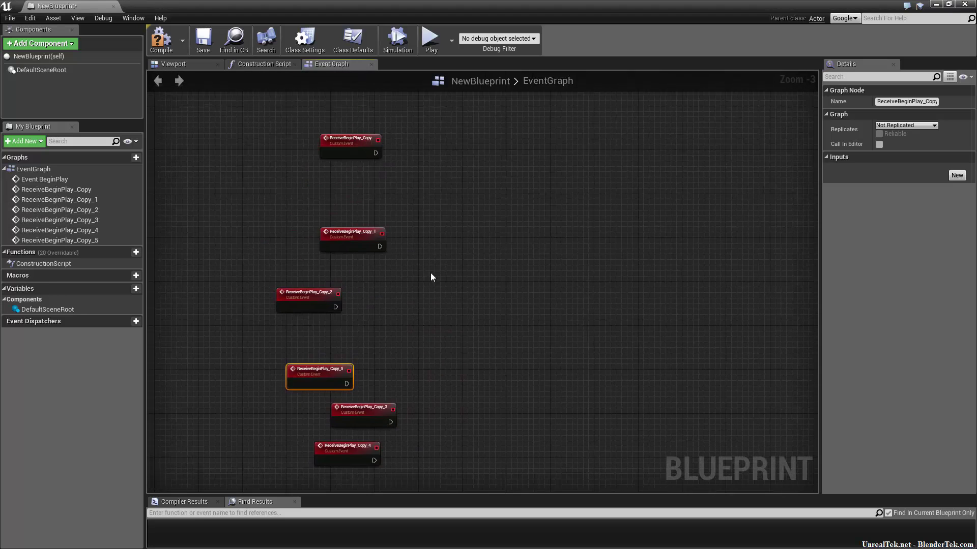
{"action": "left_click", "coordinate": [341, 354]}
{"action": "key", "text": "ctrl+a"}
{"action": "right_click_drag", "start_coordinate": [342, 356], "coordinate": [340, 315]}
{"action": "right_click", "coordinate": [306, 260]}
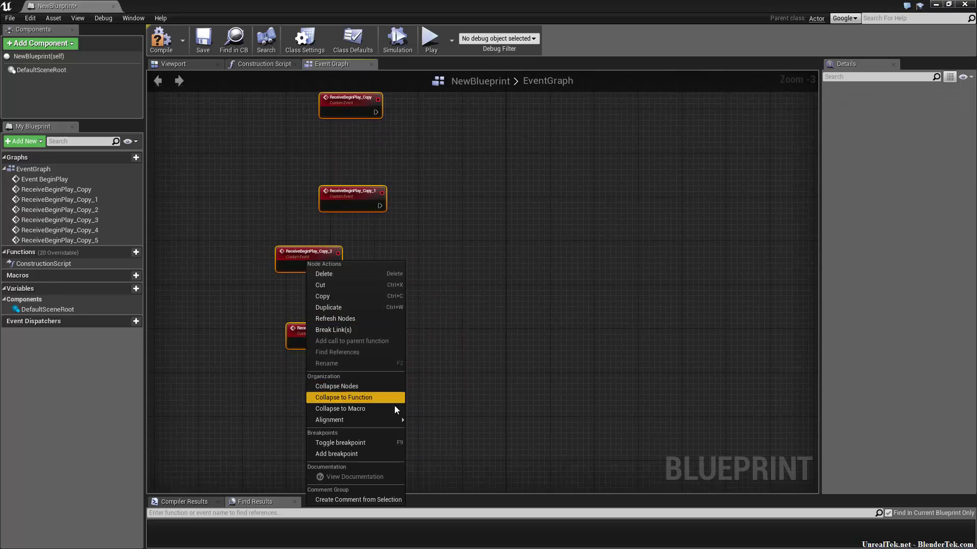
{"action": "left_click", "coordinate": [450, 461]}
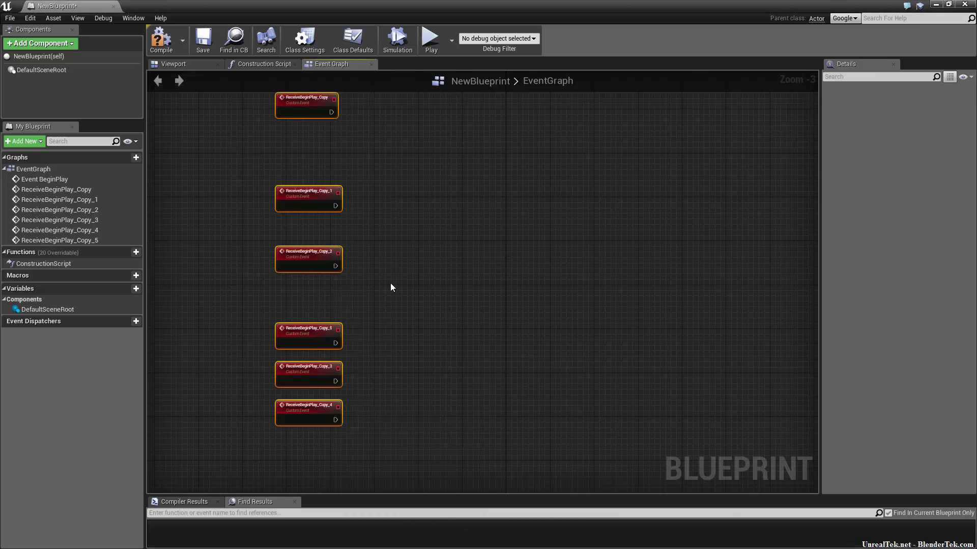
{"action": "mouse_move", "coordinate": [392, 270]}
{"action": "right_mouse_down"}
{"action": "mouse_move", "coordinate": [489, 349]}
{"action": "mouse_move", "coordinate": [466, 309]}
{"action": "right_mouse_up"}
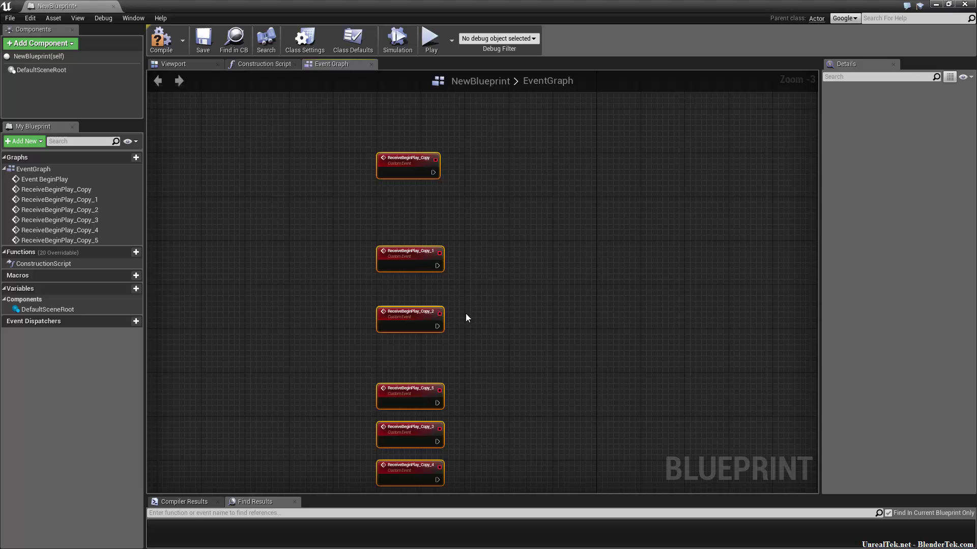
{"action": "scroll", "coordinate": [500, 316], "scroll_direction": "down", "scroll_amount": 5}
{"action": "scroll", "coordinate": [520, 373], "scroll_direction": "up", "scroll_amount": 5}
{"action": "scroll", "coordinate": [440, 338], "scroll_direction": "up", "scroll_amount": 3}
{"action": "scroll", "coordinate": [473, 328], "scroll_direction": "down", "scroll_amount": 1}
Undo the moves and alignments, realign the event copies, then straighten their connections.
{"action": "right_click_drag", "start_coordinate": [494, 344], "coordinate": [497, 324]}
{"action": "key", "text": "ctrl+z"}
{"action": "scroll", "coordinate": [488, 295], "scroll_direction": "down", "scroll_amount": 4}
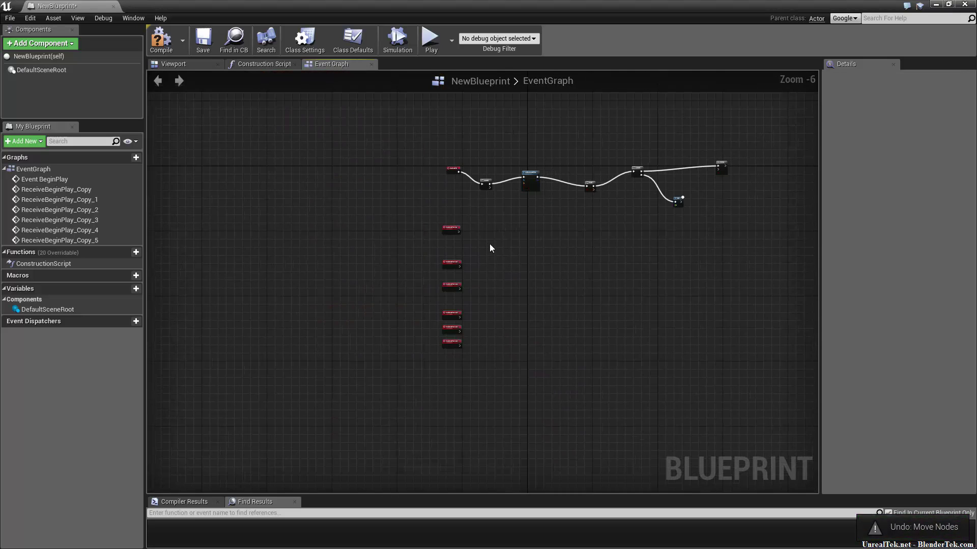
{"action": "scroll", "coordinate": [489, 243], "scroll_direction": "up", "scroll_amount": 2}
{"action": "key", "text": "ctrl+z"}
{"action": "key", "text": "ctrl+z"}
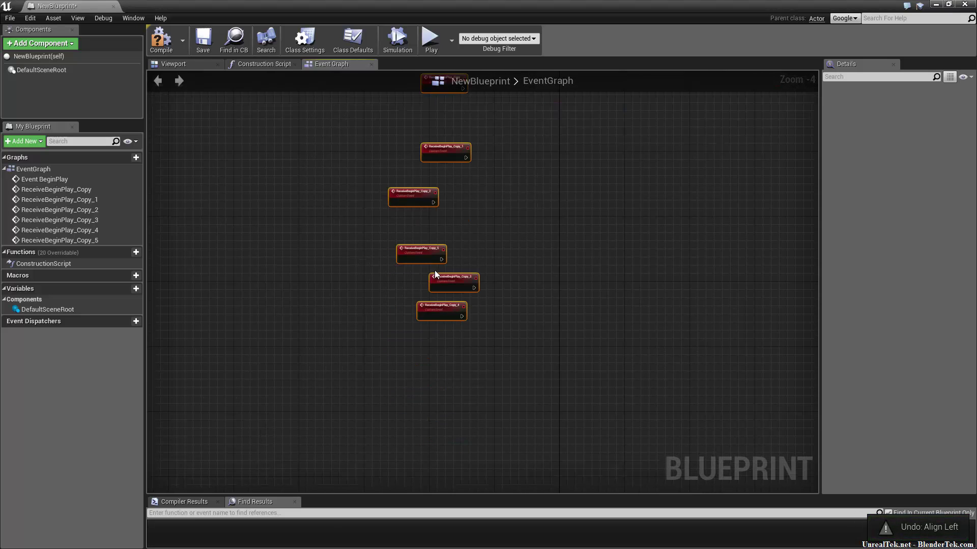
{"action": "right_click", "coordinate": [418, 200]}
{"action": "mouse_move", "coordinate": [467, 359]}
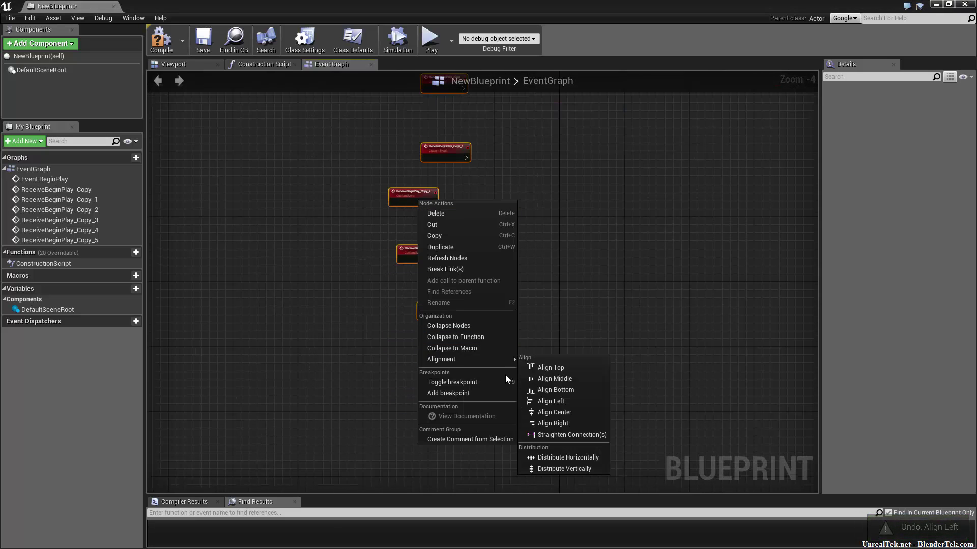
{"action": "left_click", "coordinate": [578, 407]}
{"action": "scroll", "coordinate": [503, 268], "scroll_direction": "up", "scroll_amount": 2}
{"action": "key", "text": "ctrl+z"}
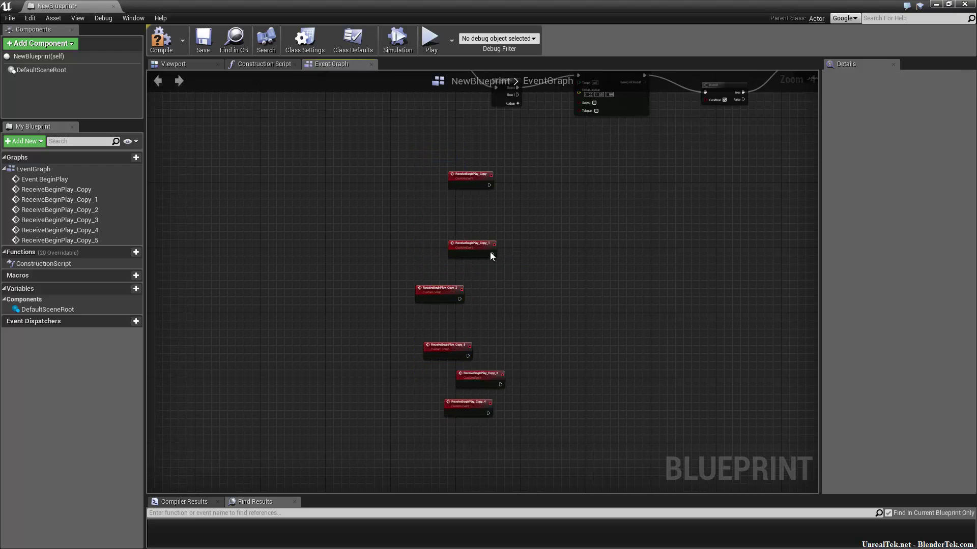
{"action": "right_click", "coordinate": [436, 235]}
{"action": "mouse_move", "coordinate": [473, 390]}
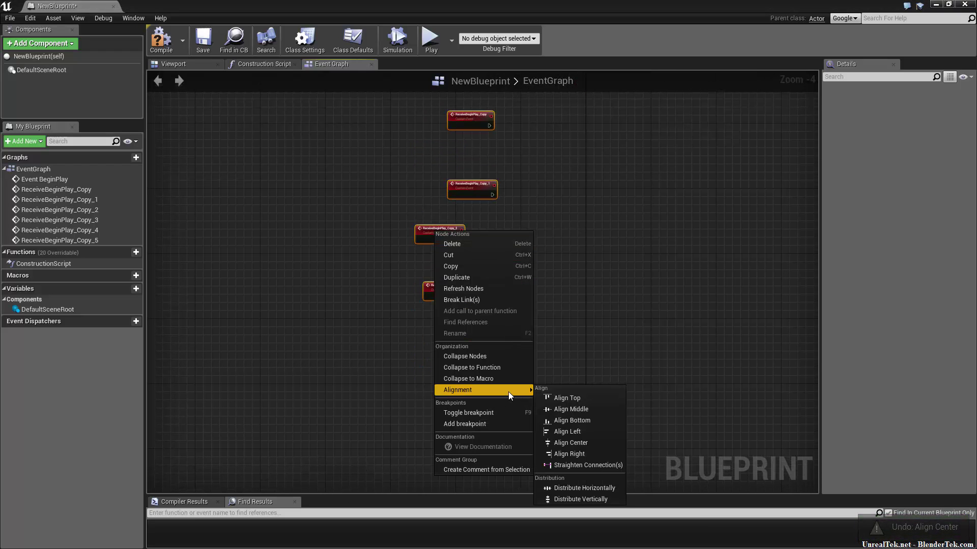
{"action": "left_click", "coordinate": [604, 466]}
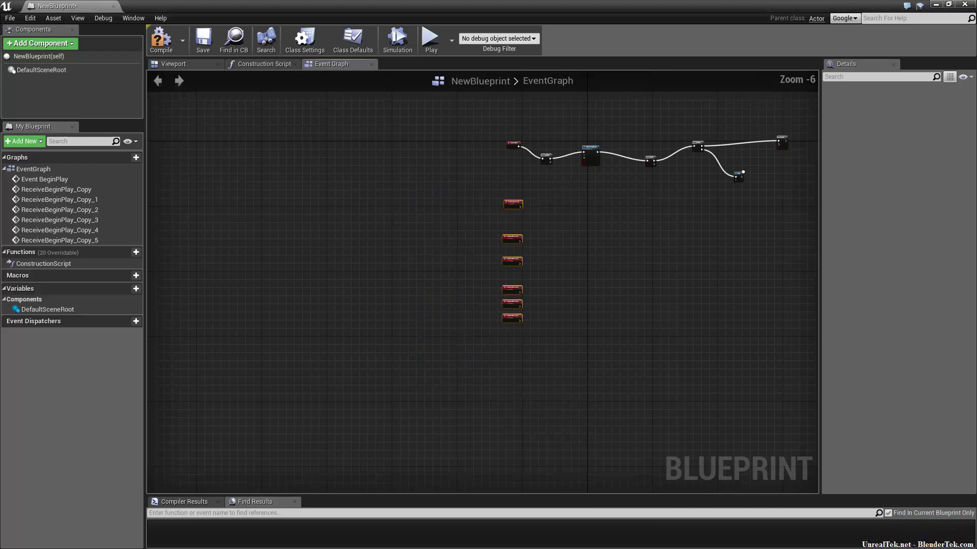
{"action": "scroll", "coordinate": [688, 250], "scroll_direction": "up", "scroll_amount": 2}
Straighten the connections across the whole BeginPlay chain, then inspect the Delay and DoOnce end.
{"action": "left_click_drag", "start_coordinate": [715, 186], "coordinate": [184, 381]}
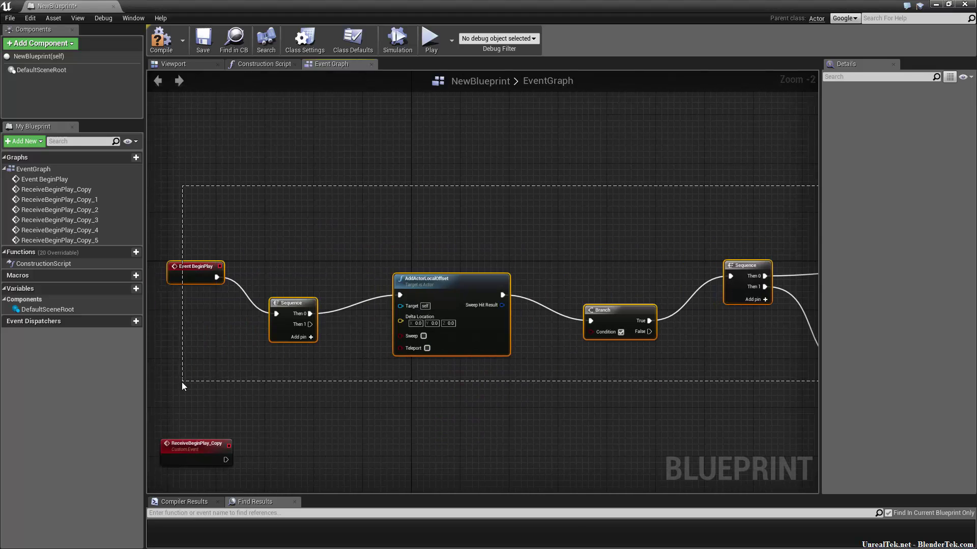
{"action": "right_click", "coordinate": [476, 315]}
{"action": "mouse_move", "coordinate": [527, 462]}
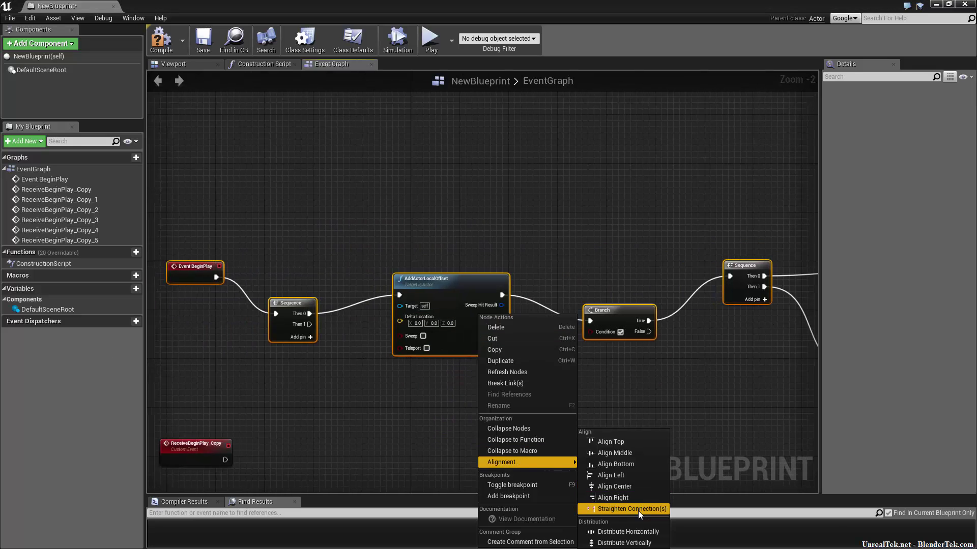
{"action": "left_click", "coordinate": [641, 512]}
{"action": "left_click", "coordinate": [630, 400]}
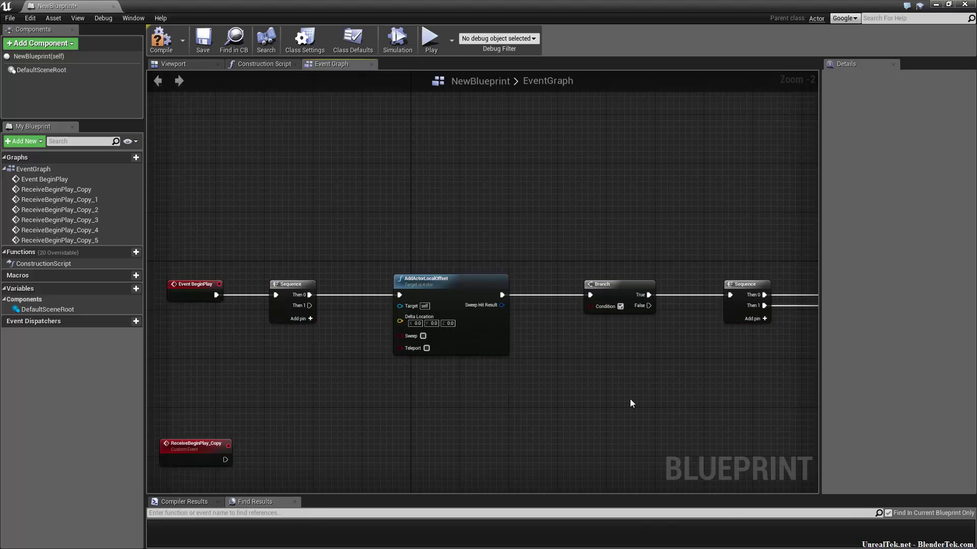
{"action": "mouse_move", "coordinate": [630, 399]}
{"action": "right_mouse_down"}
{"action": "mouse_move", "coordinate": [417, 381]}
{"action": "mouse_move", "coordinate": [780, 322]}
{"action": "mouse_move", "coordinate": [358, 361]}
{"action": "mouse_move", "coordinate": [534, 330]}
{"action": "mouse_move", "coordinate": [360, 321]}
{"action": "mouse_move", "coordinate": [375, 371]}
{"action": "mouse_move", "coordinate": [785, 360]}
{"action": "mouse_move", "coordinate": [580, 349]}
{"action": "mouse_move", "coordinate": [680, 354]}
{"action": "right_mouse_up"}
{"action": "mouse_move", "coordinate": [536, 294]}
{"action": "right_mouse_down"}
{"action": "mouse_move", "coordinate": [312, 323]}
{"action": "mouse_move", "coordinate": [183, 320]}
{"action": "mouse_move", "coordinate": [494, 272]}
{"action": "right_mouse_up"}
{"action": "scroll", "coordinate": [451, 295], "scroll_direction": "down", "scroll_amount": 1}
{"action": "scroll", "coordinate": [451, 295], "scroll_direction": "down", "scroll_amount": 2}
Select the top chain and undo its earlier straightened connections.
{"action": "left_click_drag", "start_coordinate": [731, 196], "coordinate": [229, 312]}
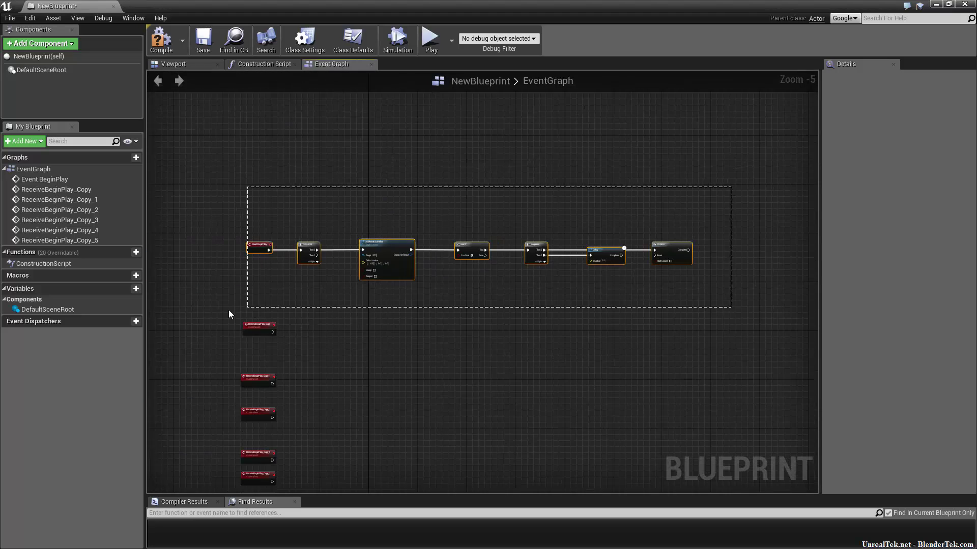
{"action": "right_click", "coordinate": [383, 262]}
{"action": "right_click", "coordinate": [383, 245]}
{"action": "mouse_move", "coordinate": [408, 395]}
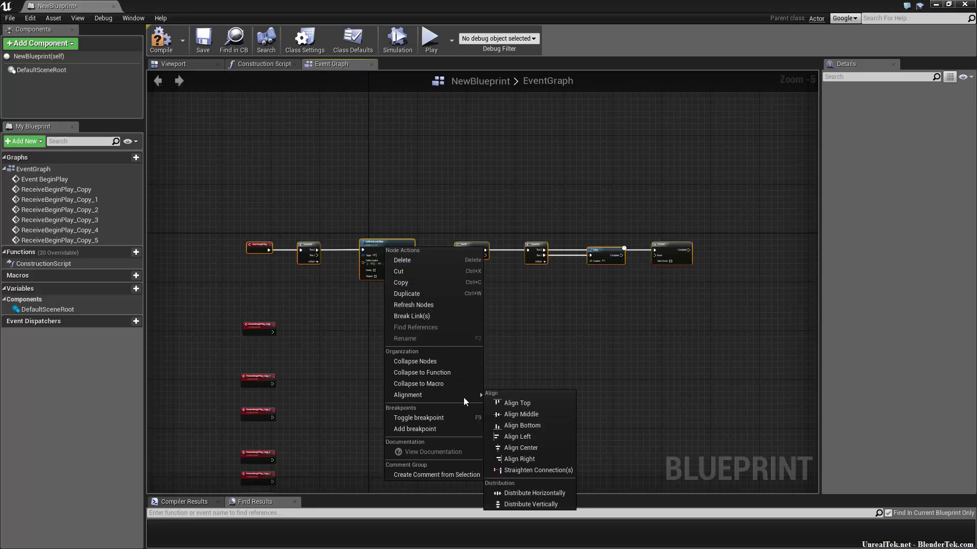
{"action": "left_click", "coordinate": [587, 354]}
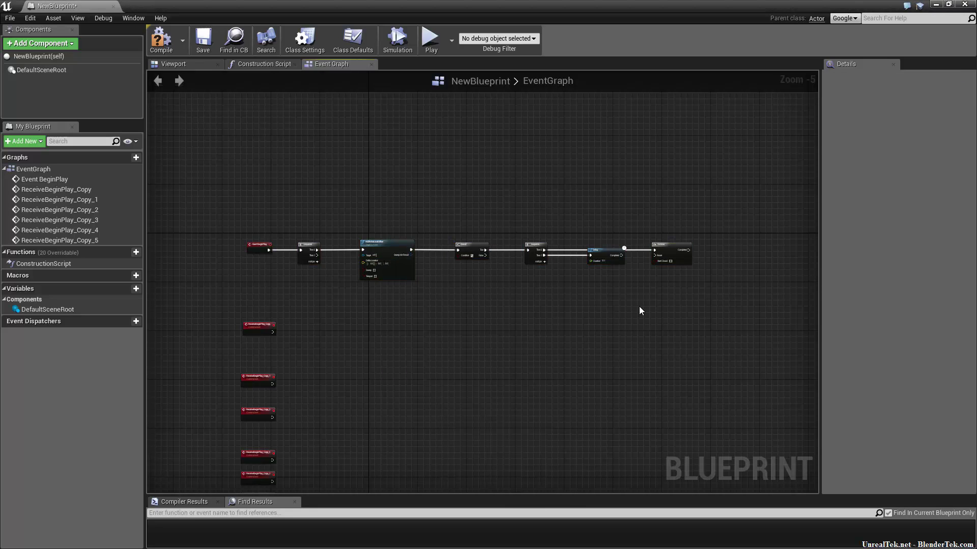
{"action": "key", "text": "ctrl+z"}
Distribute the chain nodes horizontally, then try a vertical distribution and undo it.
{"action": "left_click_drag", "start_coordinate": [720, 164], "coordinate": [252, 306]}
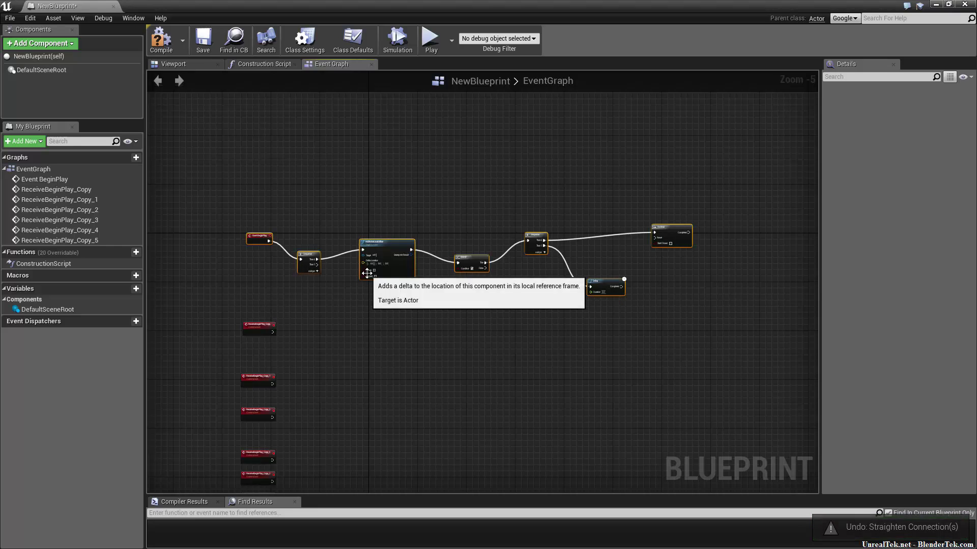
{"action": "right_click", "coordinate": [391, 266]}
{"action": "mouse_move", "coordinate": [441, 414]}
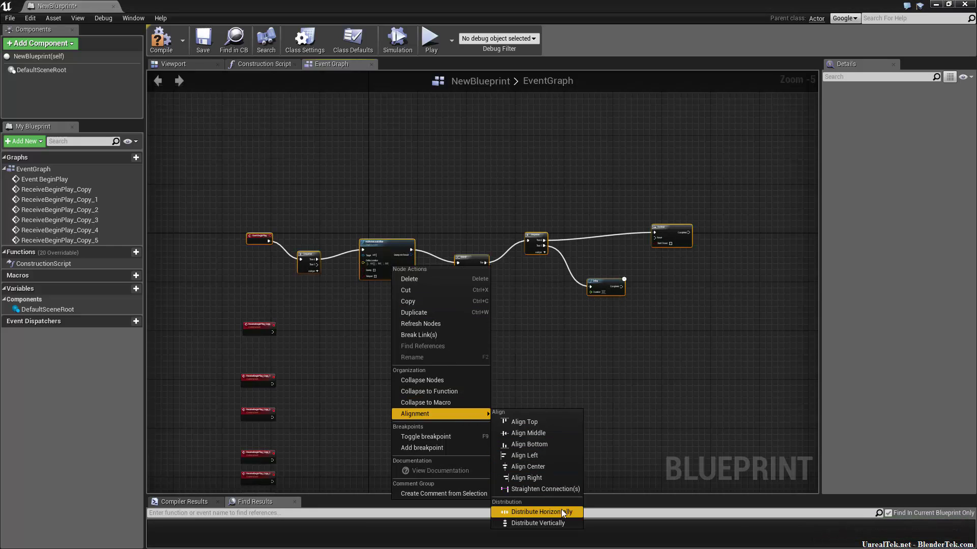
{"action": "left_click", "coordinate": [560, 509]}
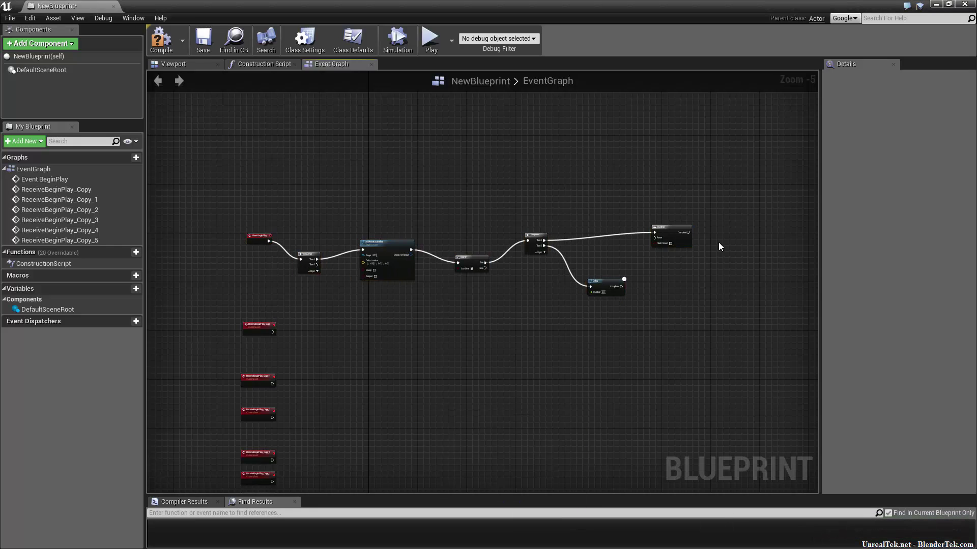
{"action": "left_click_drag", "start_coordinate": [809, 177], "coordinate": [291, 300]}
{"action": "right_click", "coordinate": [405, 272]}
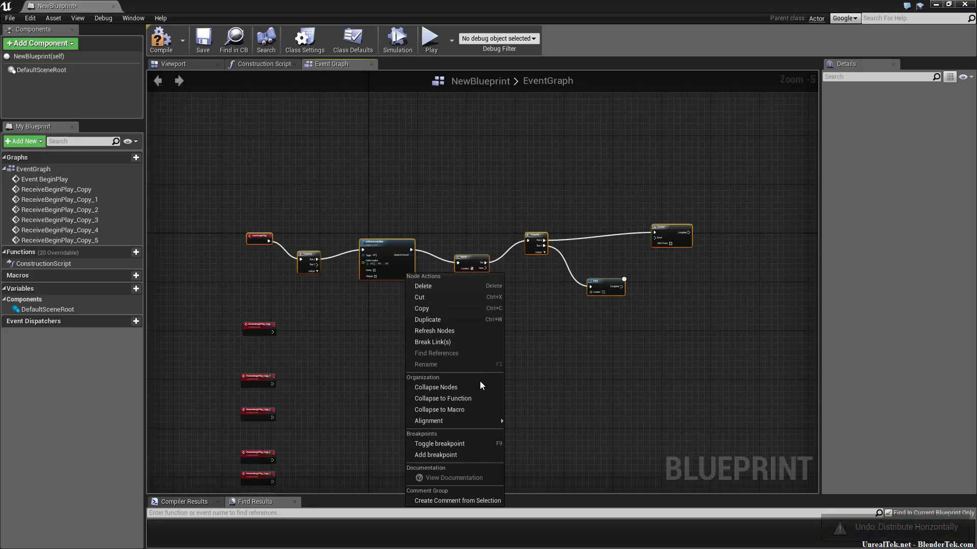
{"action": "mouse_move", "coordinate": [453, 421]}
{"action": "left_click", "coordinate": [567, 530]}
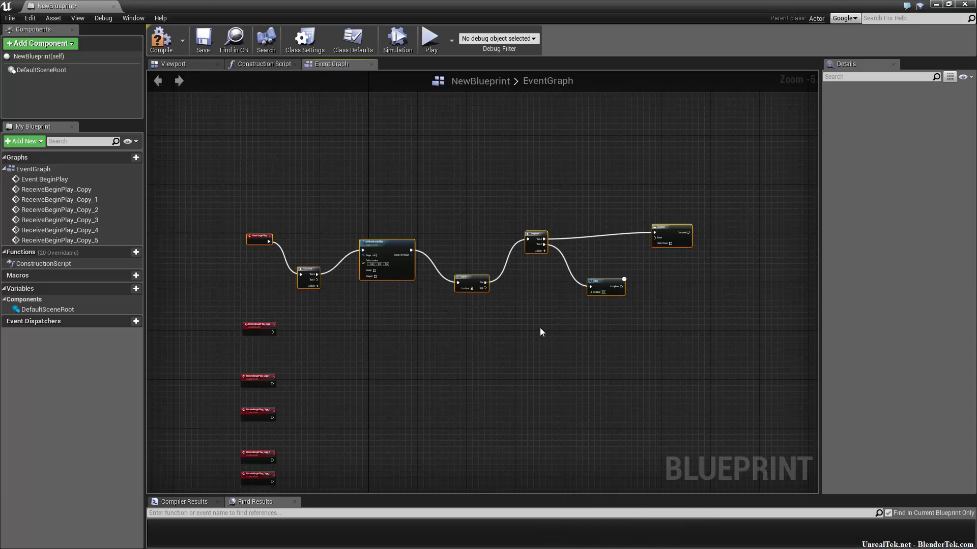
{"action": "key", "text": "ctrl+z"}
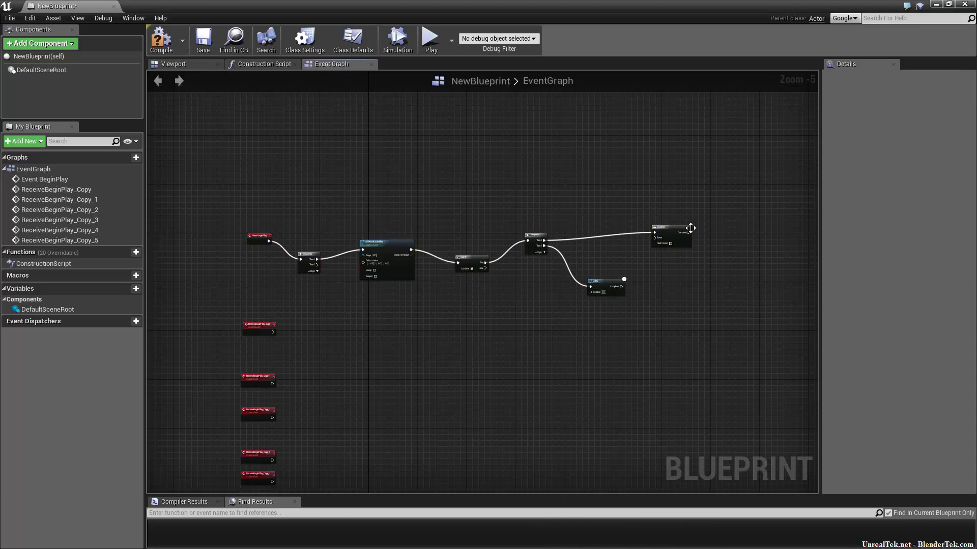
Straighten the chain into one row, distribute it horizontally, and clear the selection.
{"action": "left_click_drag", "start_coordinate": [704, 196], "coordinate": [268, 306]}
{"action": "right_click", "coordinate": [385, 276]}
{"action": "mouse_move", "coordinate": [409, 423]}
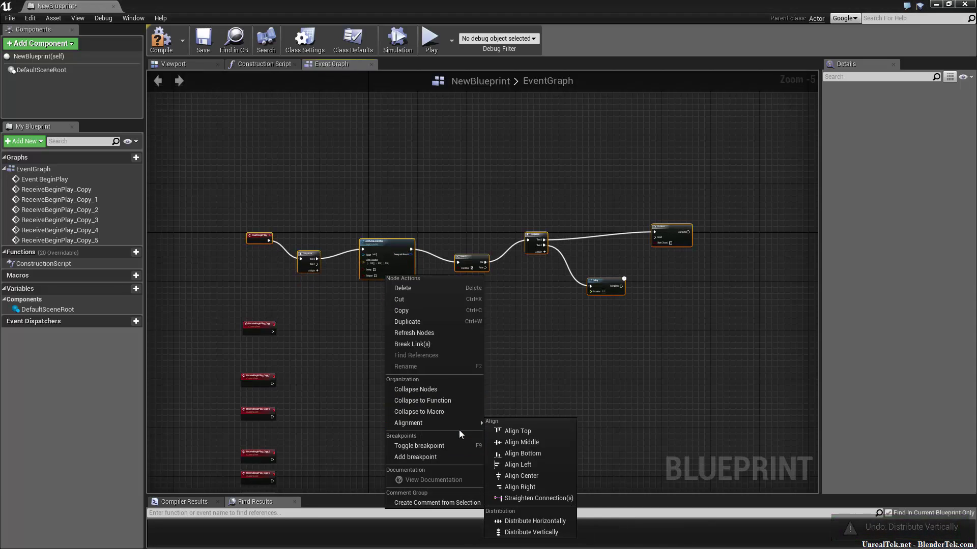
{"action": "left_click", "coordinate": [552, 433]}
{"action": "scroll", "coordinate": [444, 278], "scroll_direction": "up", "scroll_amount": 2}
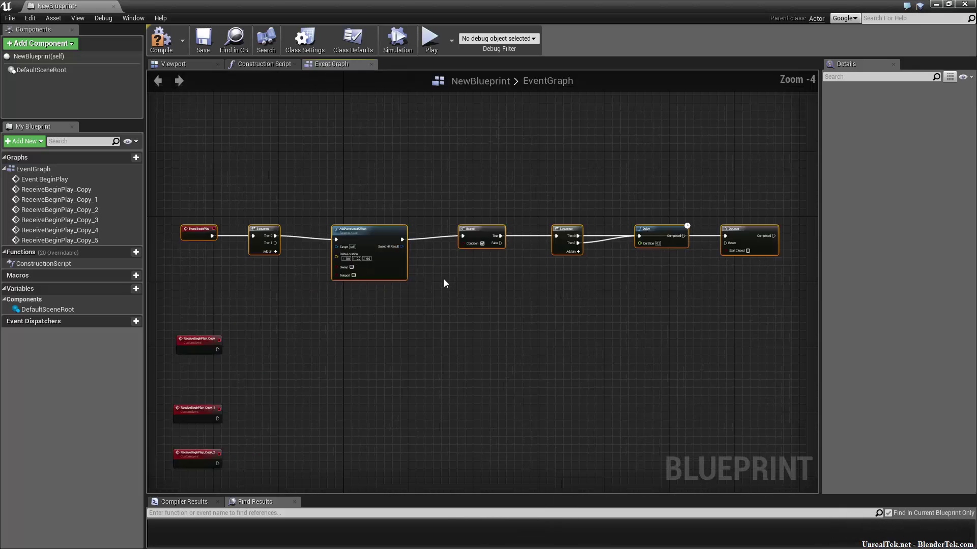
{"action": "scroll", "coordinate": [444, 279], "scroll_direction": "up", "scroll_amount": 1}
{"action": "right_click", "coordinate": [341, 264]}
{"action": "mouse_move", "coordinate": [389, 410]}
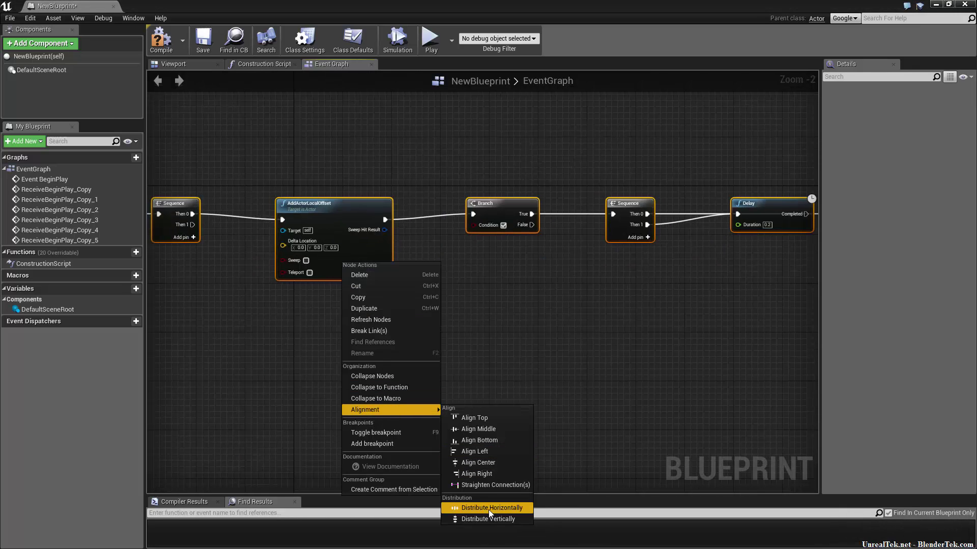
{"action": "left_click", "coordinate": [504, 507]}
{"action": "scroll", "coordinate": [423, 298], "scroll_direction": "down", "scroll_amount": 3}
{"action": "right_click", "coordinate": [422, 299]}
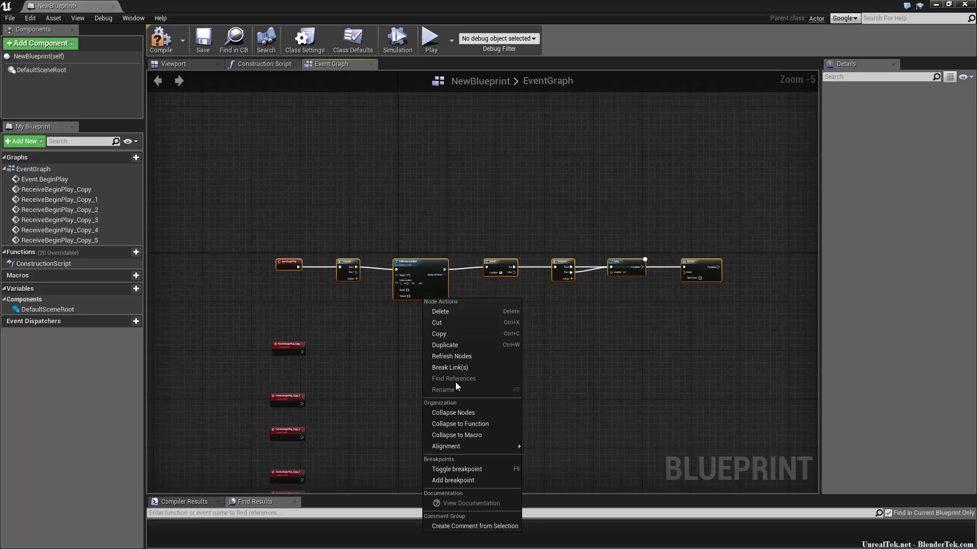
{"action": "left_click", "coordinate": [571, 542]}
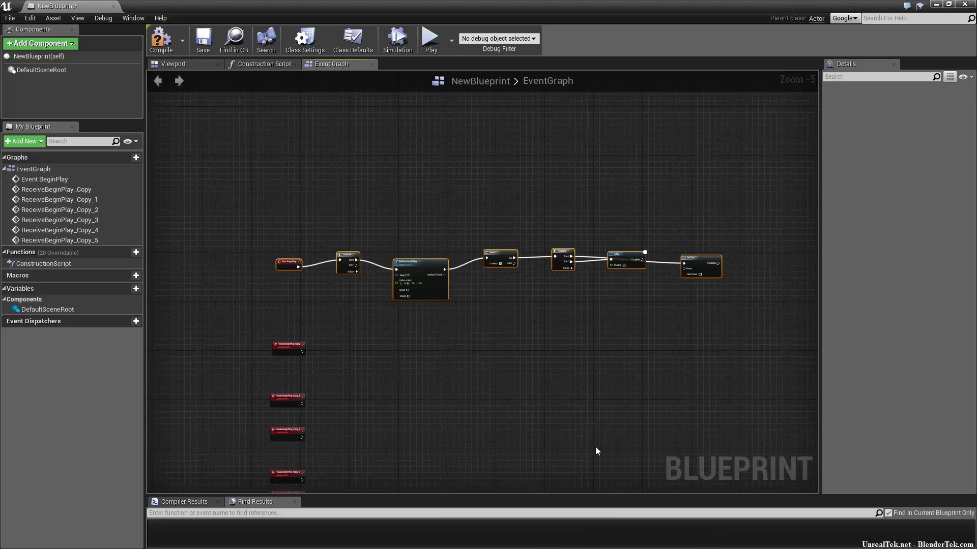
{"action": "left_click", "coordinate": [597, 375]}
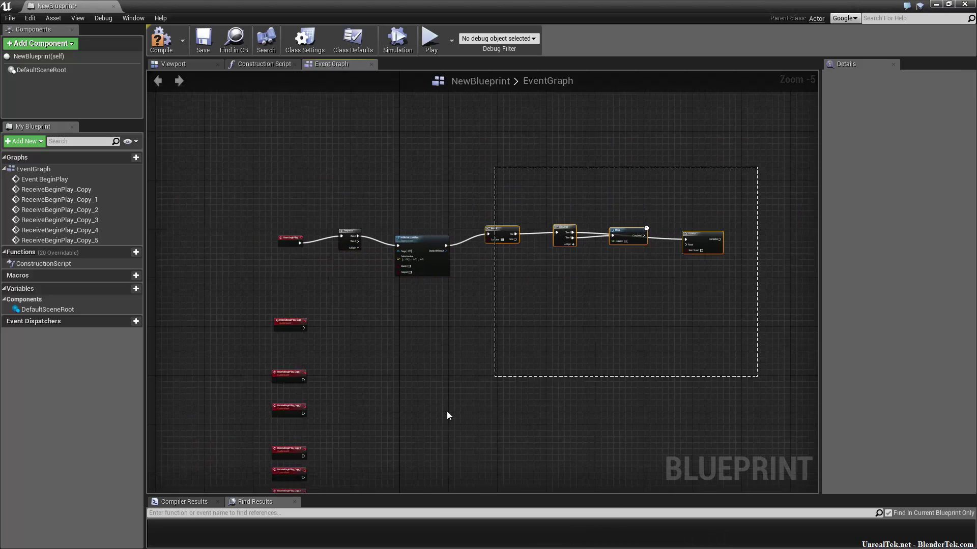
Select every node, apply Distribute Vertically twice, then deselect.
{"action": "left_click_drag", "start_coordinate": [758, 170], "coordinate": [266, 492]}
{"action": "right_click", "coordinate": [282, 352]}
{"action": "mouse_move", "coordinate": [332, 266]}
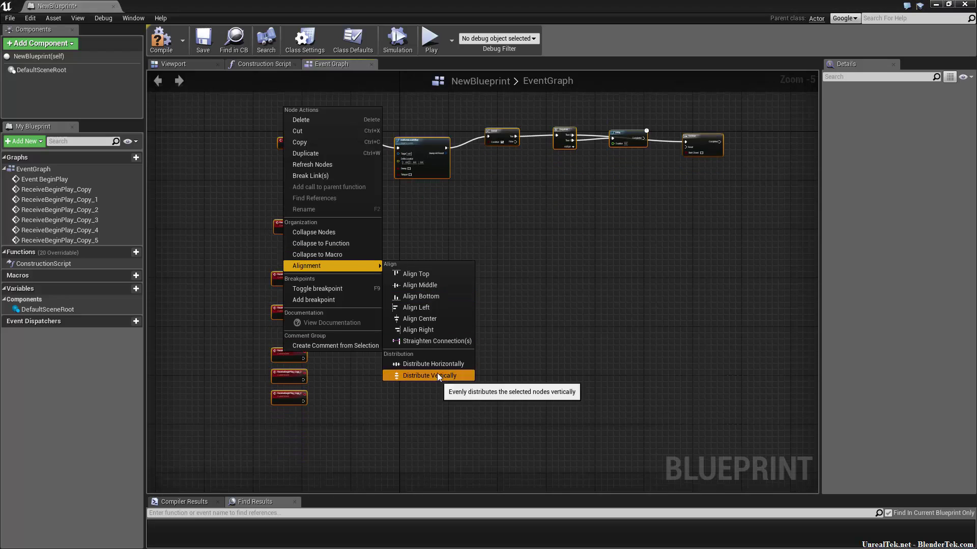
{"action": "left_click", "coordinate": [438, 375]}
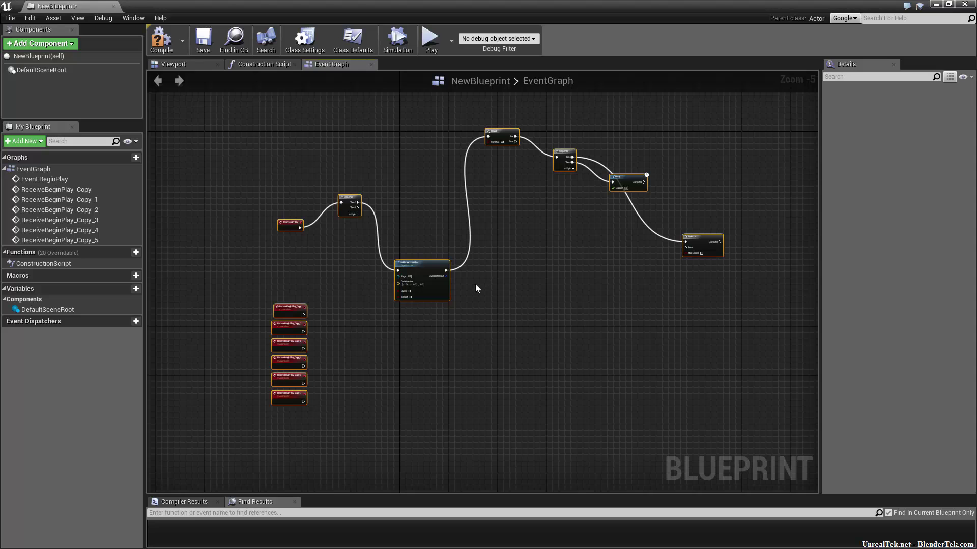
{"action": "right_click", "coordinate": [443, 295]}
{"action": "mouse_move", "coordinate": [491, 442]}
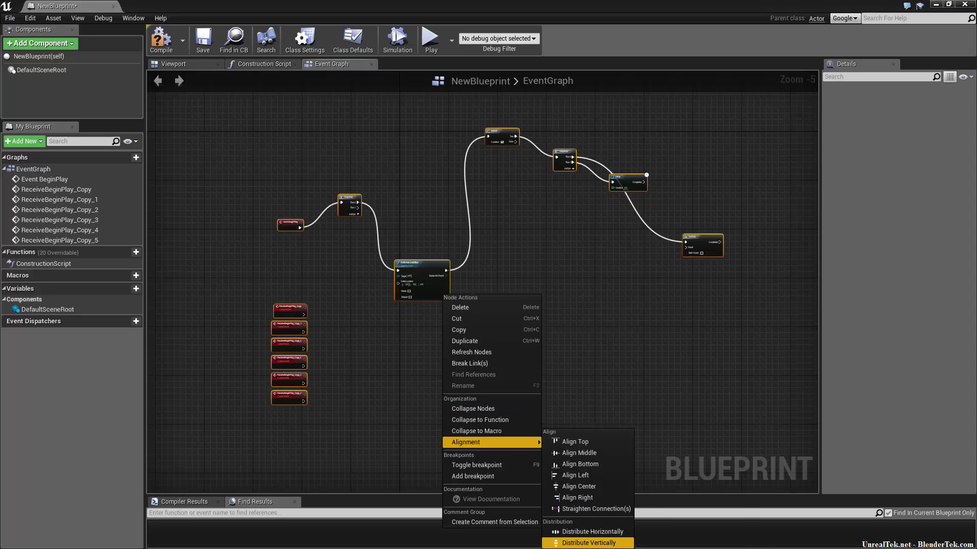
{"action": "left_click", "coordinate": [596, 544]}
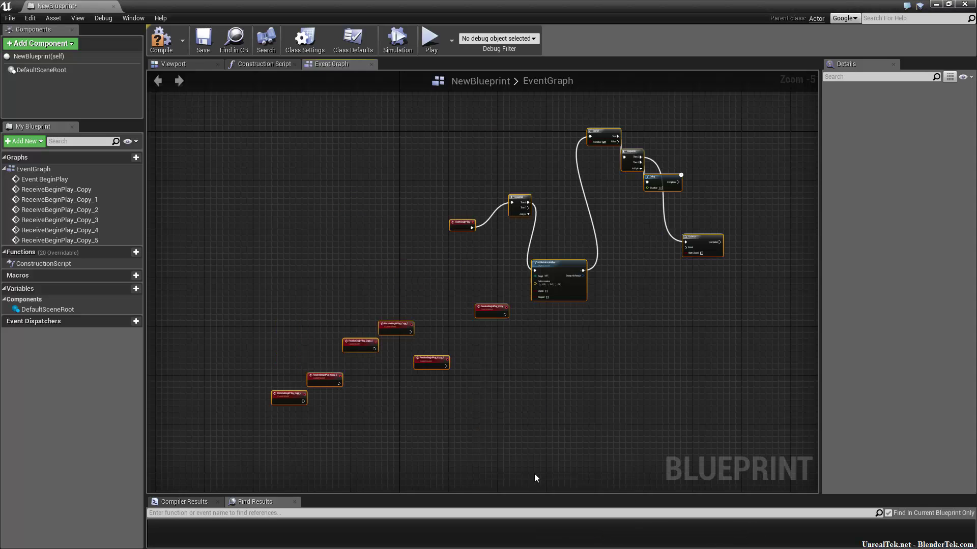
{"action": "left_click", "coordinate": [562, 411]}
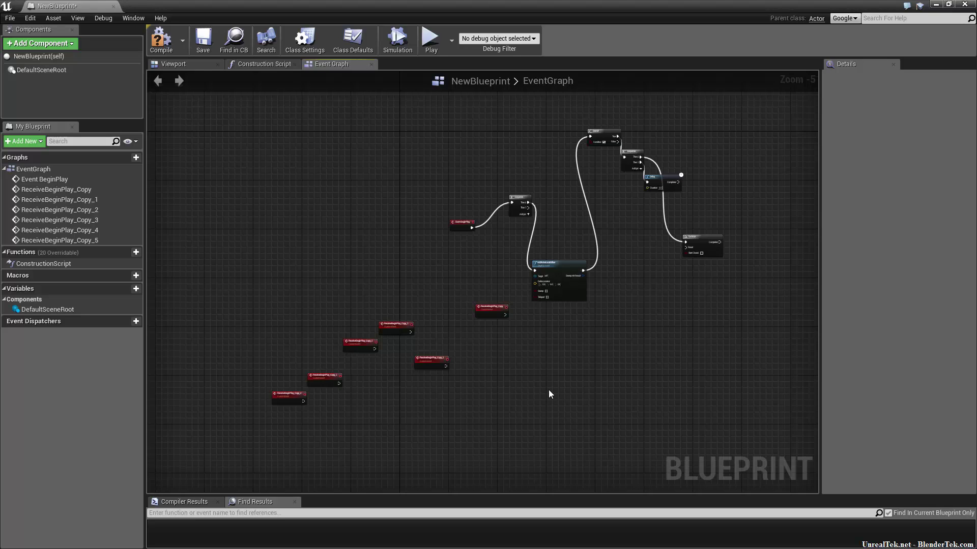
Left-align the six red custom event nodes into one column.
{"action": "left_click_drag", "start_coordinate": [440, 329], "coordinate": [362, 381]}
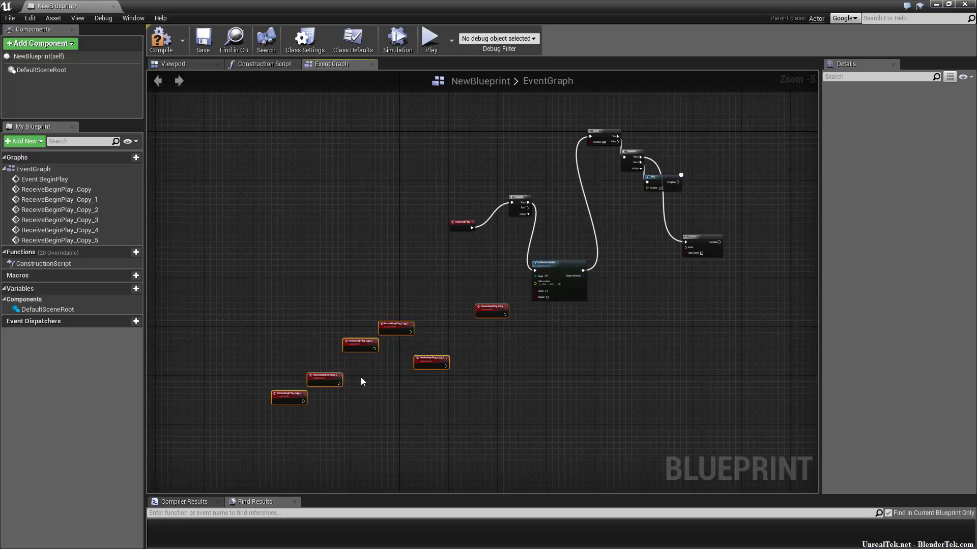
{"action": "right_click", "coordinate": [360, 345]}
{"action": "mouse_move", "coordinate": [413, 258]}
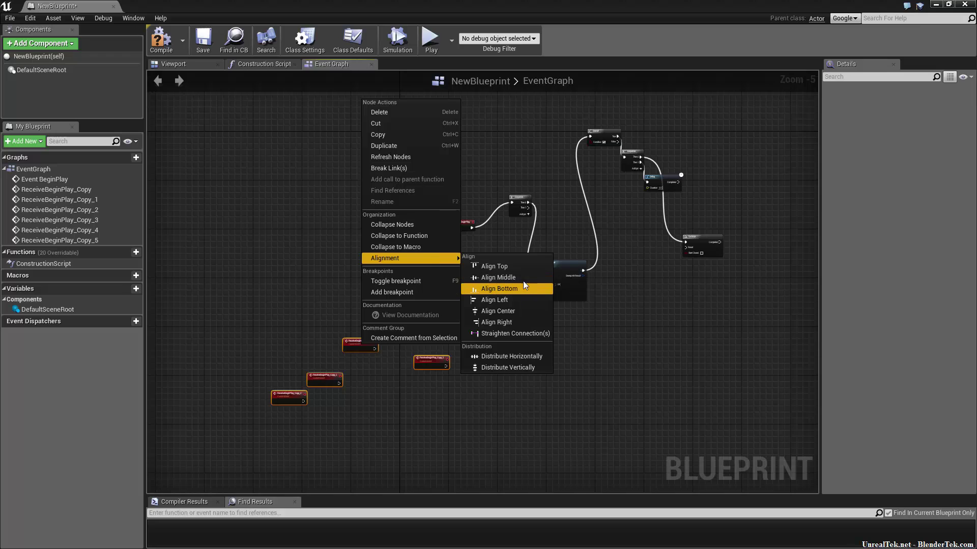
{"action": "left_click", "coordinate": [517, 300]}
{"action": "scroll", "coordinate": [338, 282], "scroll_direction": "up", "scroll_amount": 5}
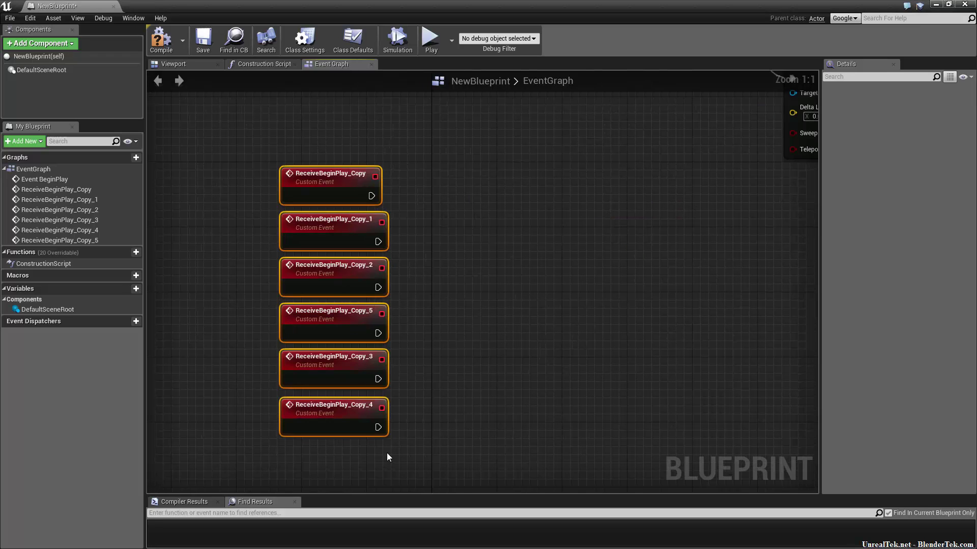
{"action": "left_click", "coordinate": [435, 344]}
{"action": "right_click_drag", "start_coordinate": [447, 370], "coordinate": [445, 355]}
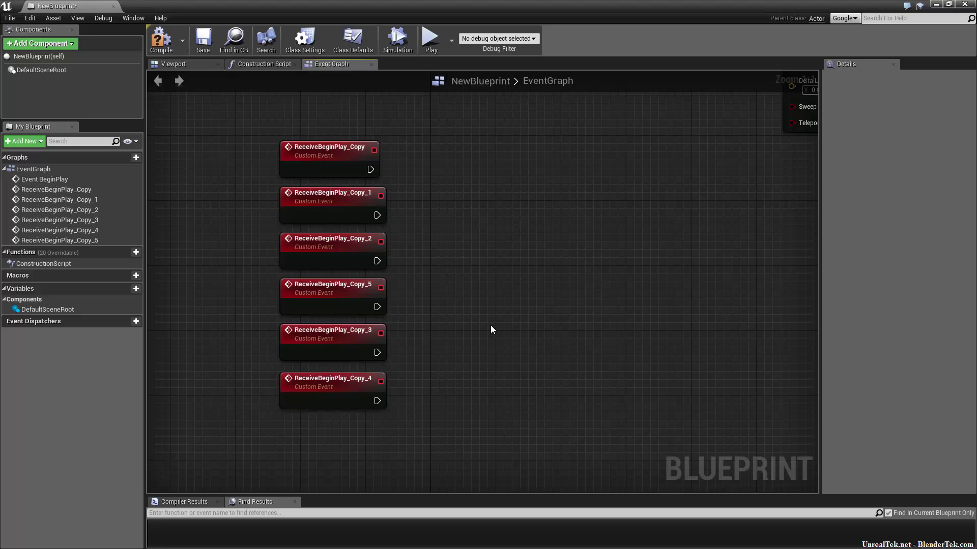
{"action": "scroll", "coordinate": [427, 280], "scroll_direction": "down", "scroll_amount": 1}
{"action": "scroll", "coordinate": [490, 330], "scroll_direction": "down", "scroll_amount": 5}
{"action": "scroll", "coordinate": [564, 342], "scroll_direction": "up", "scroll_amount": 1}
{"action": "scroll", "coordinate": [644, 223], "scroll_direction": "up", "scroll_amount": 2}
{"action": "scroll", "coordinate": [706, 205], "scroll_direction": "down", "scroll_amount": 3}
Select every node and straighten the BeginPlay chain back into one row.
{"action": "left_click_drag", "start_coordinate": [755, 138], "coordinate": [571, 262]}
{"action": "right_click", "coordinate": [614, 250]}
{"action": "mouse_move", "coordinate": [639, 397]}
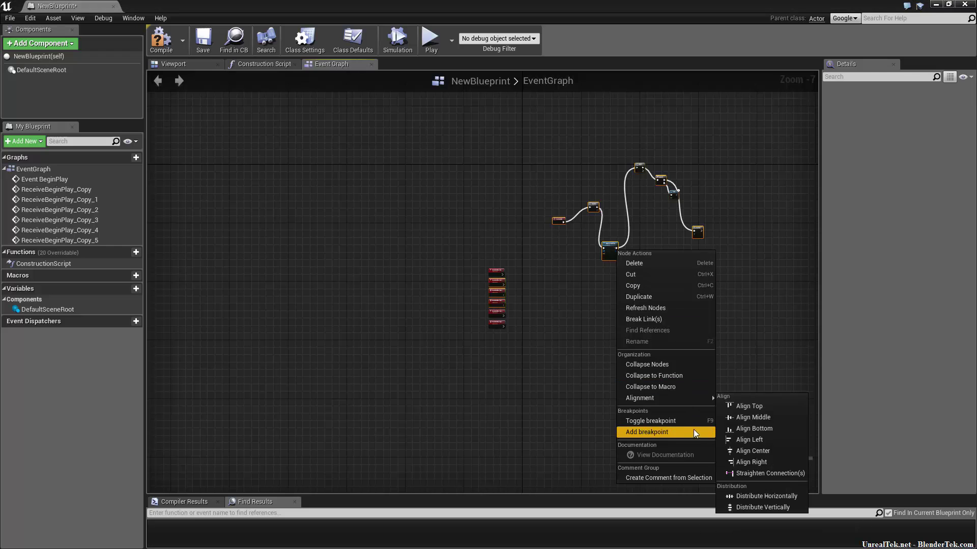
{"action": "left_click", "coordinate": [753, 474]}
{"action": "scroll", "coordinate": [656, 286], "scroll_direction": "up", "scroll_amount": 6}
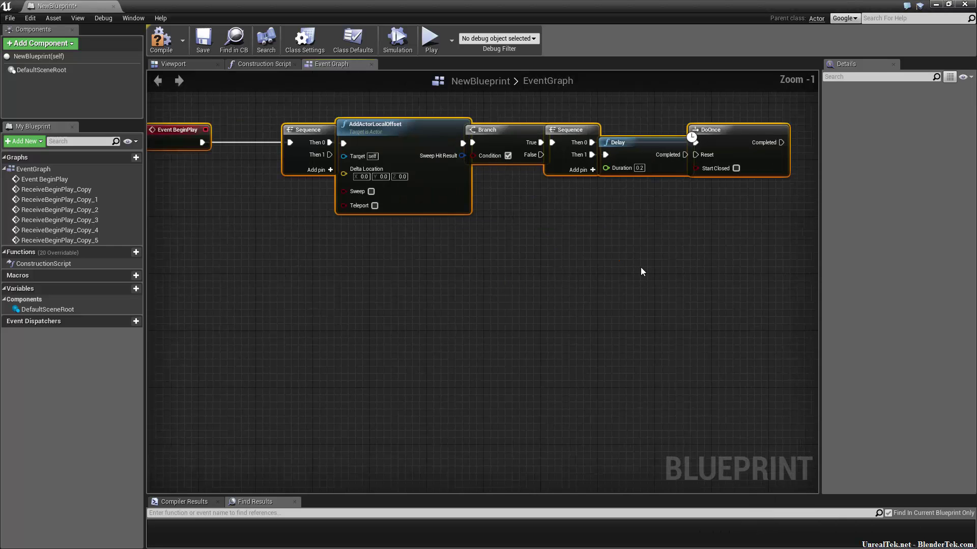
{"action": "scroll", "coordinate": [604, 263], "scroll_direction": "down", "scroll_amount": 2}
{"action": "scroll", "coordinate": [604, 264], "scroll_direction": "down", "scroll_amount": 1}
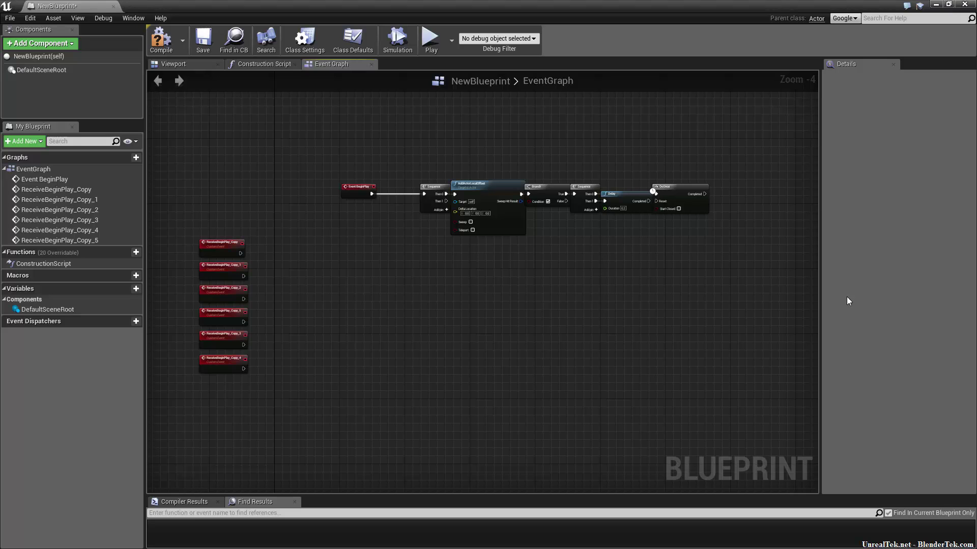
{"action": "scroll", "coordinate": [722, 262], "scroll_direction": "up", "scroll_amount": 3}
{"action": "scroll", "coordinate": [626, 246], "scroll_direction": "up", "scroll_amount": 1}
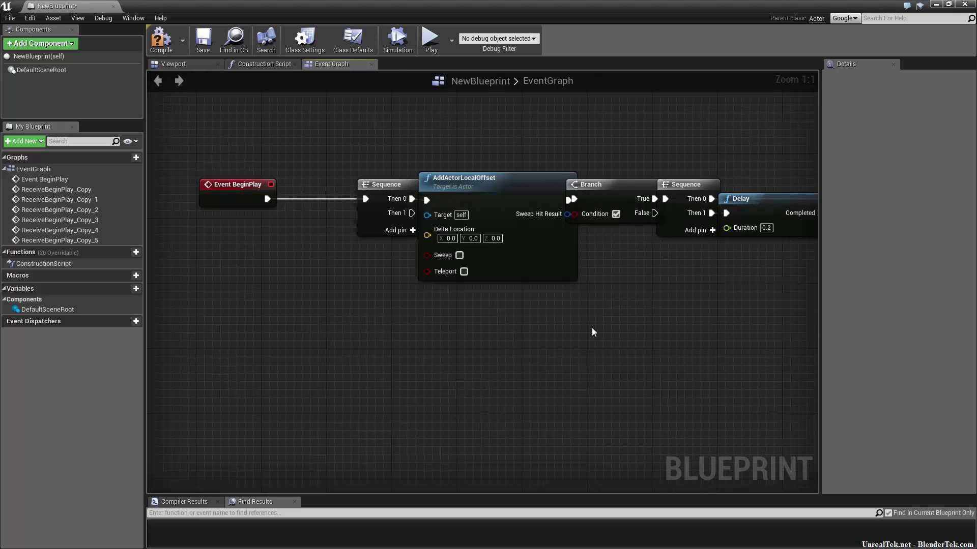
{"action": "left_click_drag", "start_coordinate": [73, 5], "coordinate": [113, 5]}
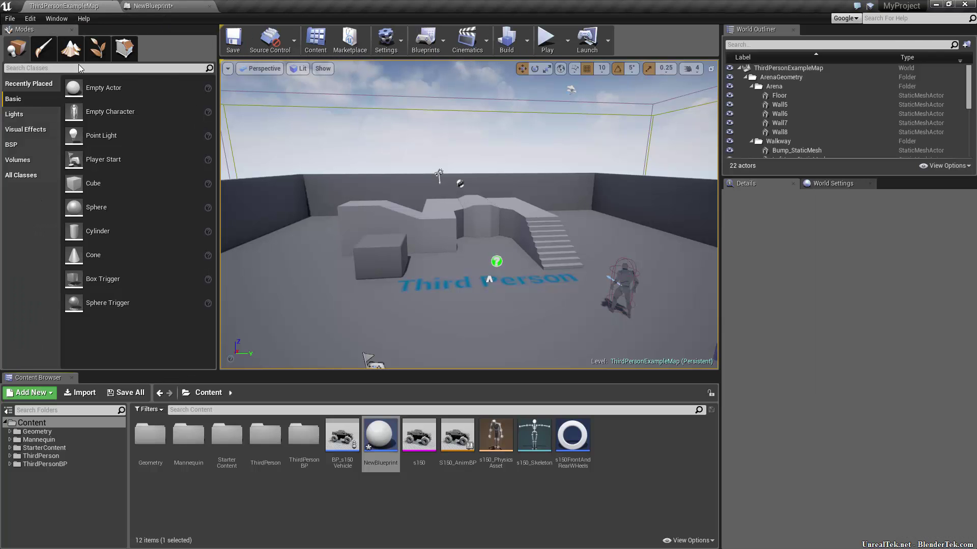
Switch among Landscape and Geometry modes, then search the Place mode classes for 'landscape'.
{"action": "left_click", "coordinate": [71, 48]}
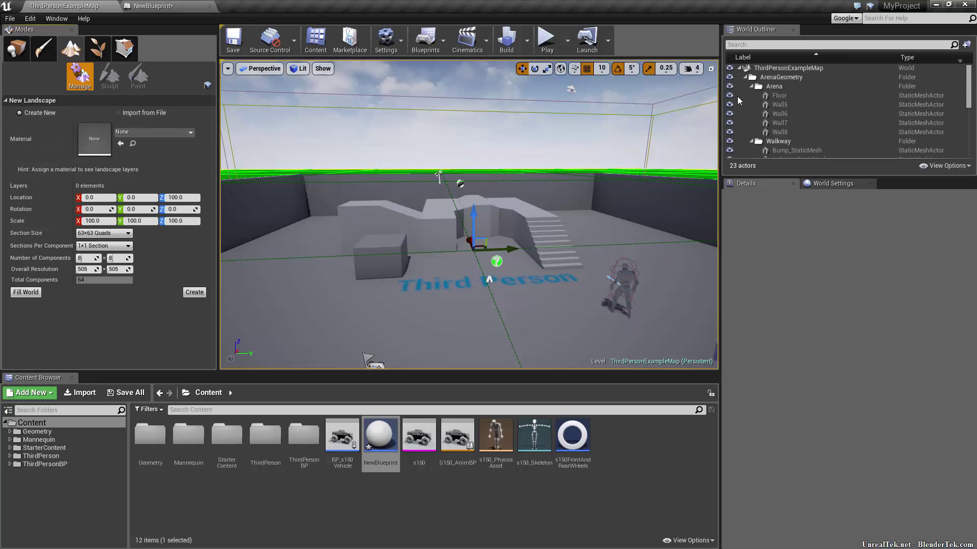
{"action": "type", "text": "landscape"}
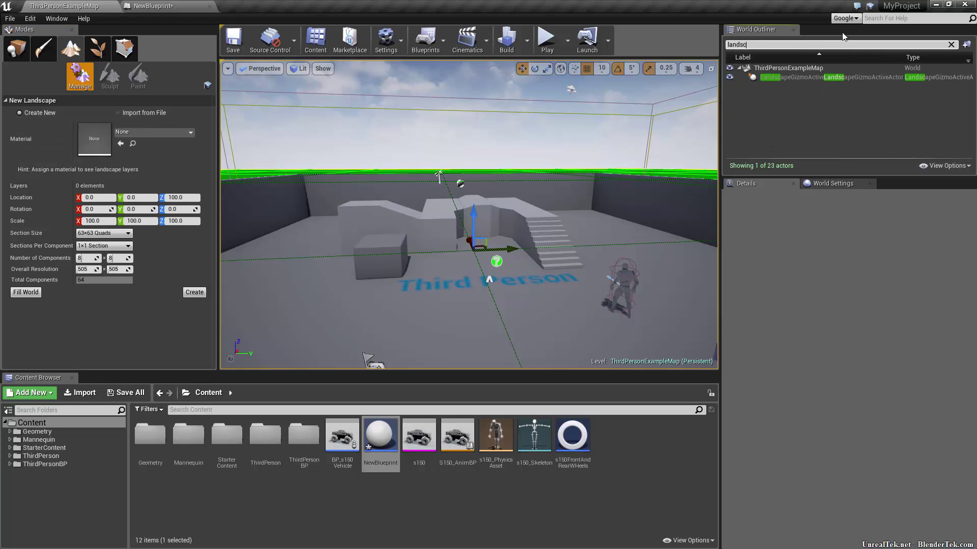
{"action": "left_click", "coordinate": [790, 70]}
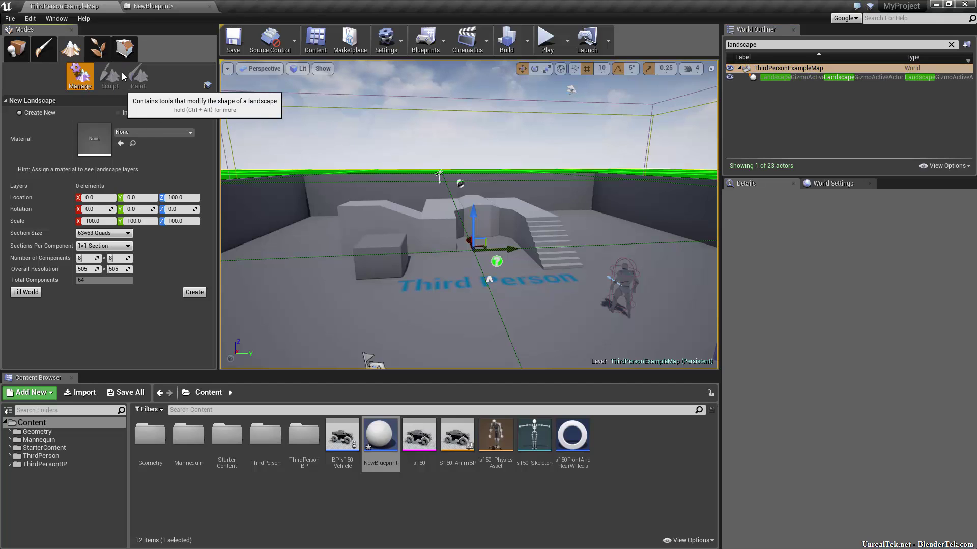
{"action": "left_click", "coordinate": [97, 48]}
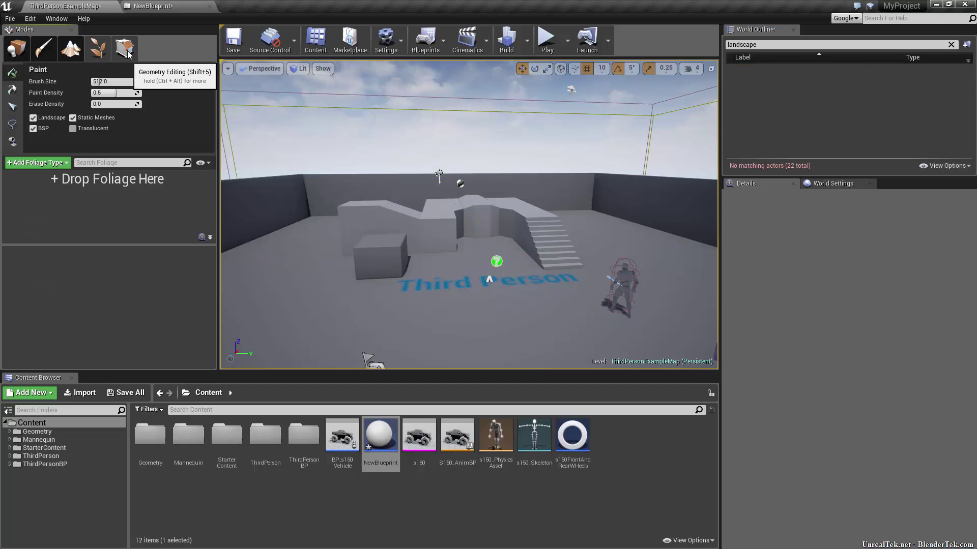
{"action": "left_click", "coordinate": [96, 47]}
{"action": "left_click", "coordinate": [71, 48]}
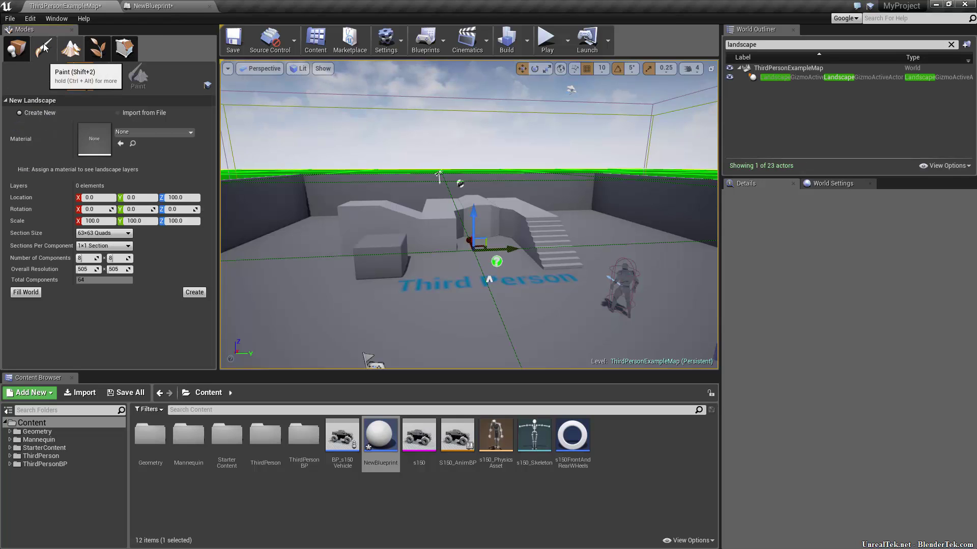
{"action": "left_click", "coordinate": [16, 48]}
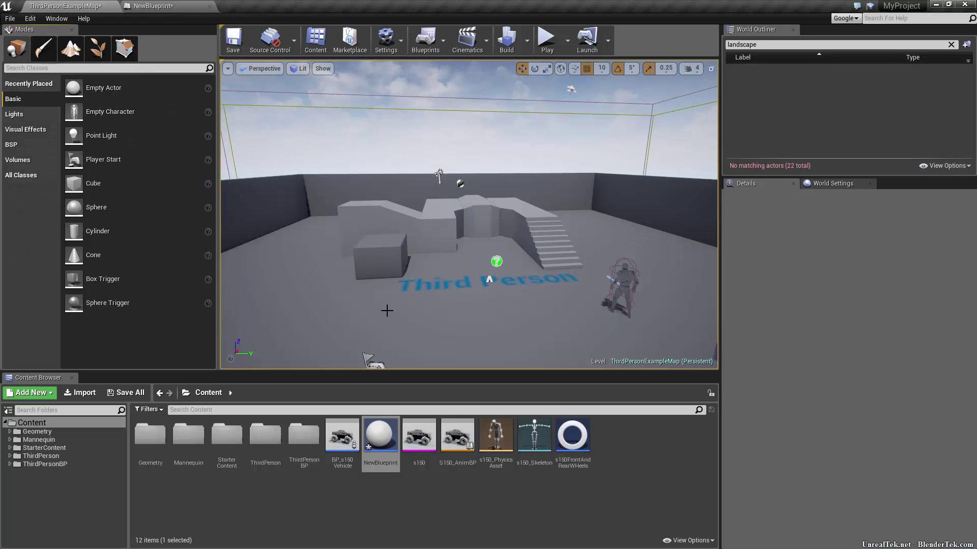
{"action": "scroll", "coordinate": [401, 306], "scroll_direction": "down", "scroll_amount": 3}
{"action": "left_click", "coordinate": [146, 67]}
{"action": "type", "text": "landscape"}
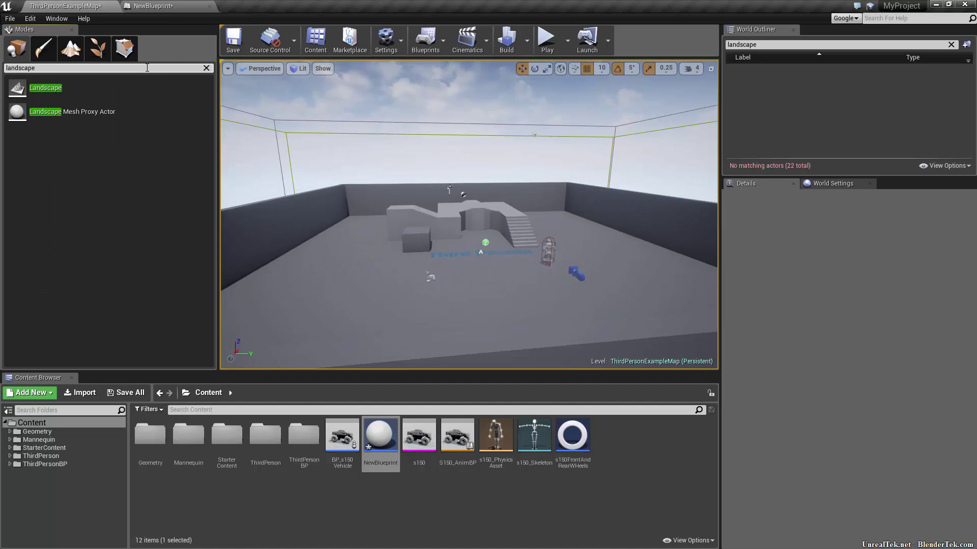